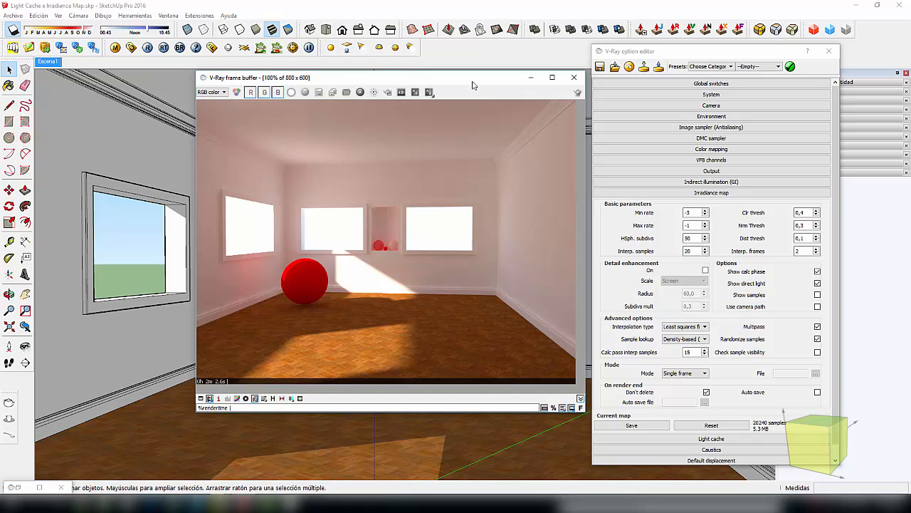
- Enable region rendering and mark a close-up region around the room's far right corner, where the skirting board meets the floor
drag(475, 79, 437, 81)
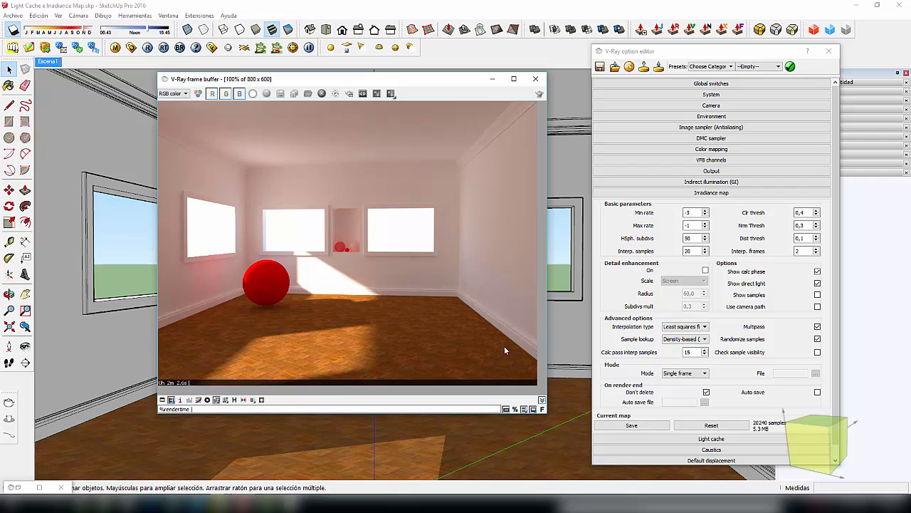
click(349, 95)
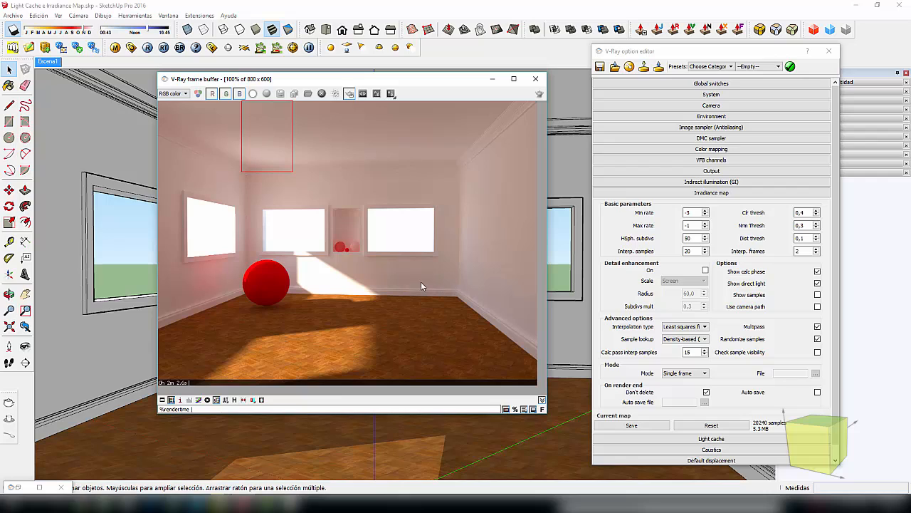
drag(437, 282, 518, 343)
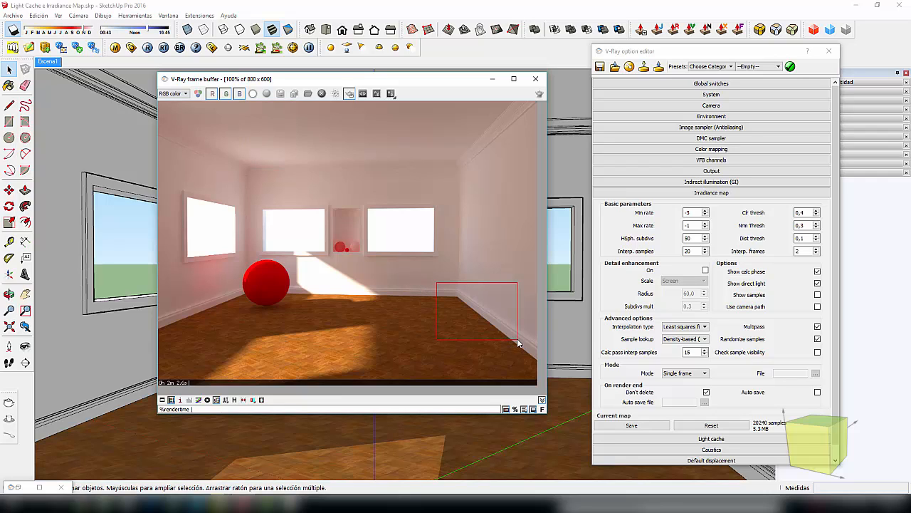
drag(437, 283, 498, 329)
scroll(472, 302, up, 1)
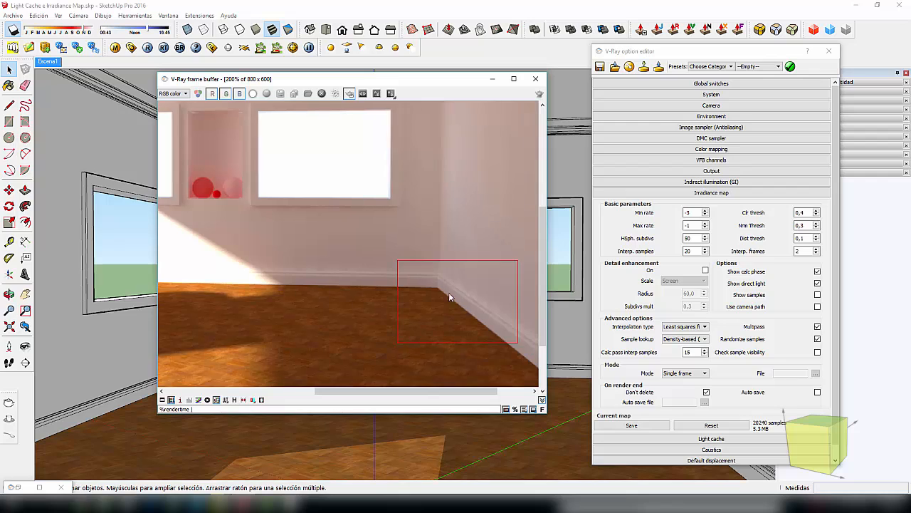
middle_drag(448, 292, 366, 250)
scroll(392, 271, up, 1)
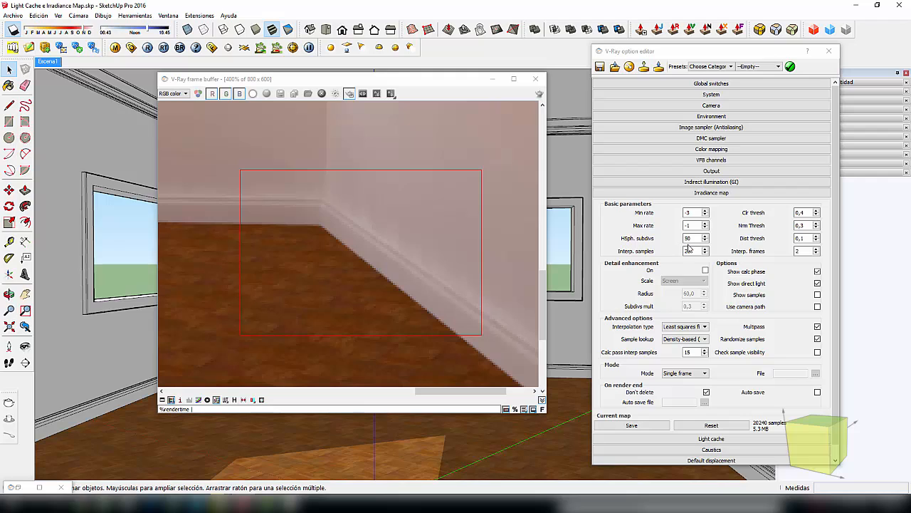
- Set the irradiance map's HSph. subdivs to 70 and render the marked corner region
double_click(694, 238)
text(70)
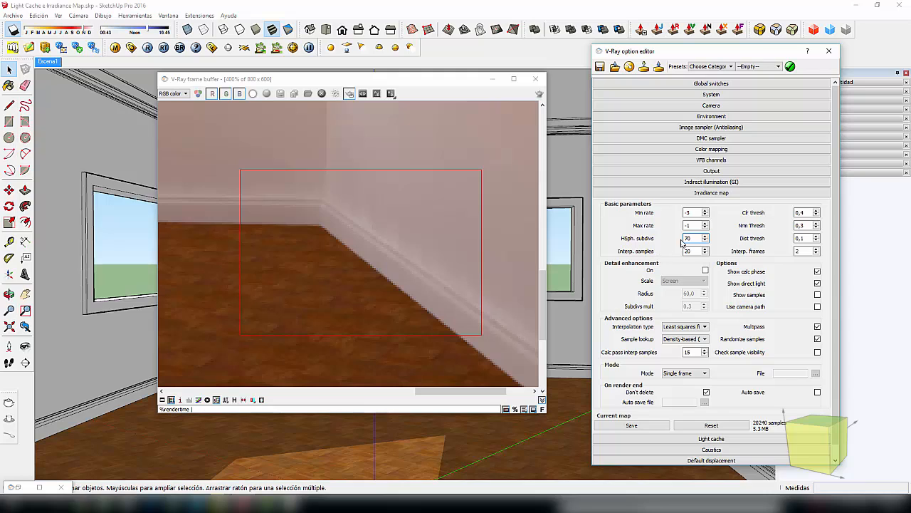
double_click(685, 239)
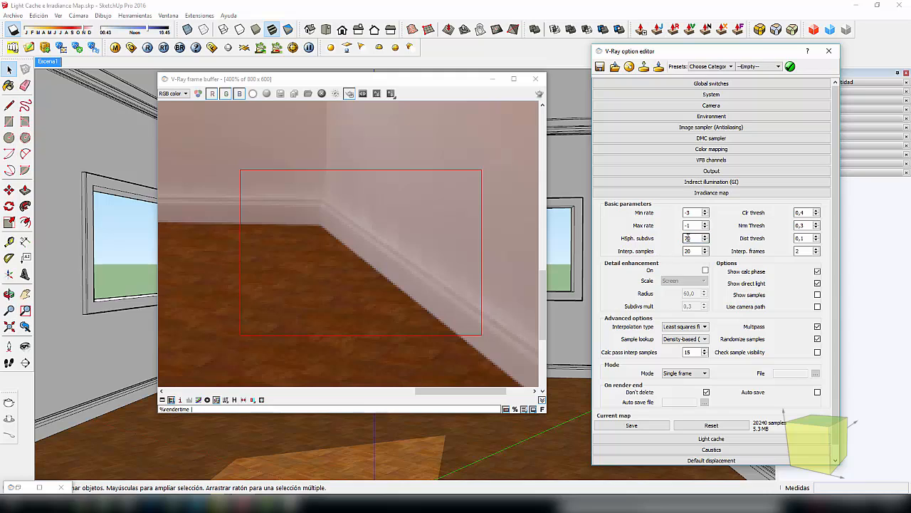
click(699, 239)
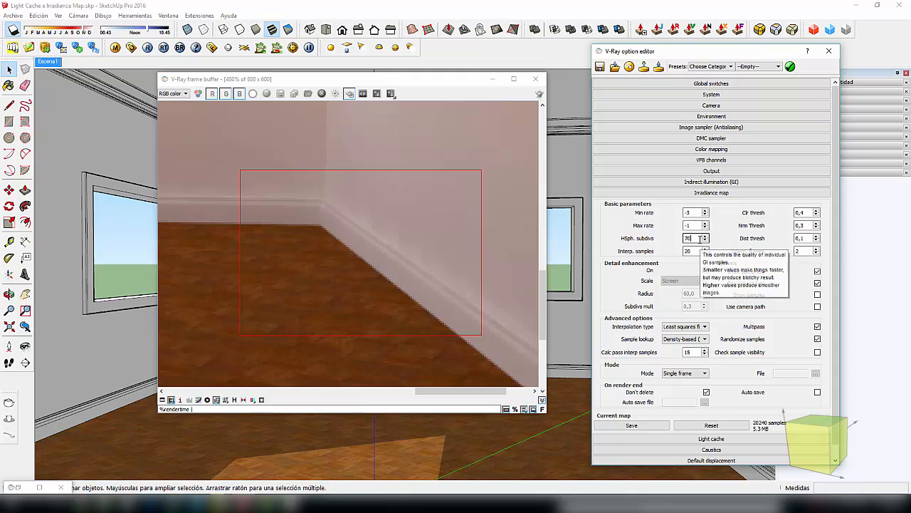
click(540, 95)
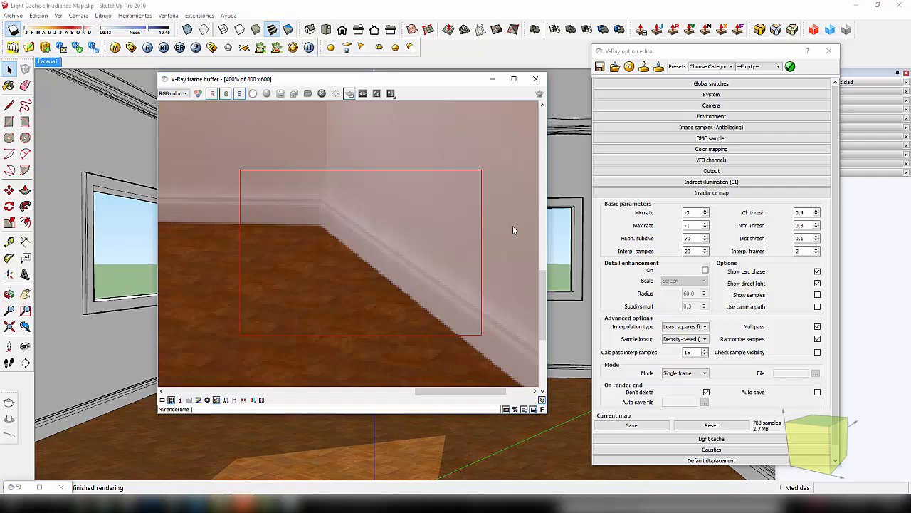
- Set the irradiance map's Min rate to -2 and Max rate to 0, and render the corner region again
click(688, 212)
key(BackSpace)
text(2)
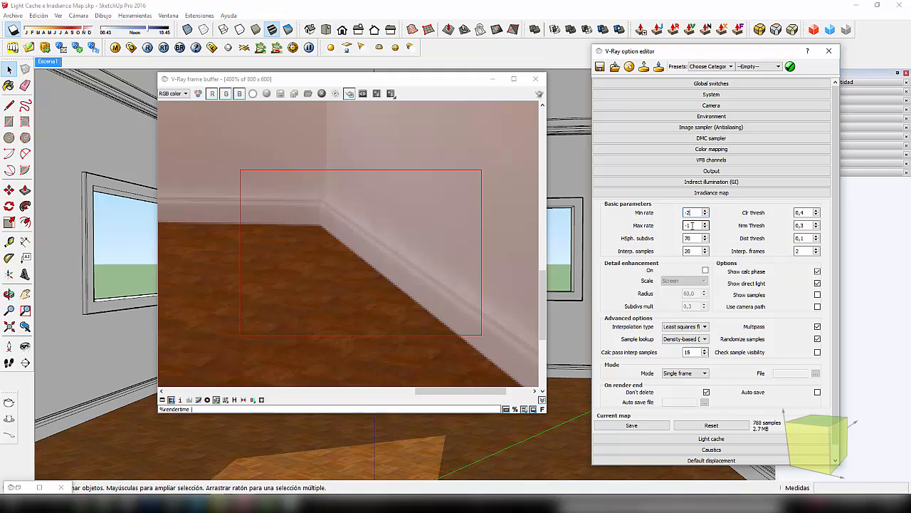
drag(693, 226, 660, 234)
text(0)
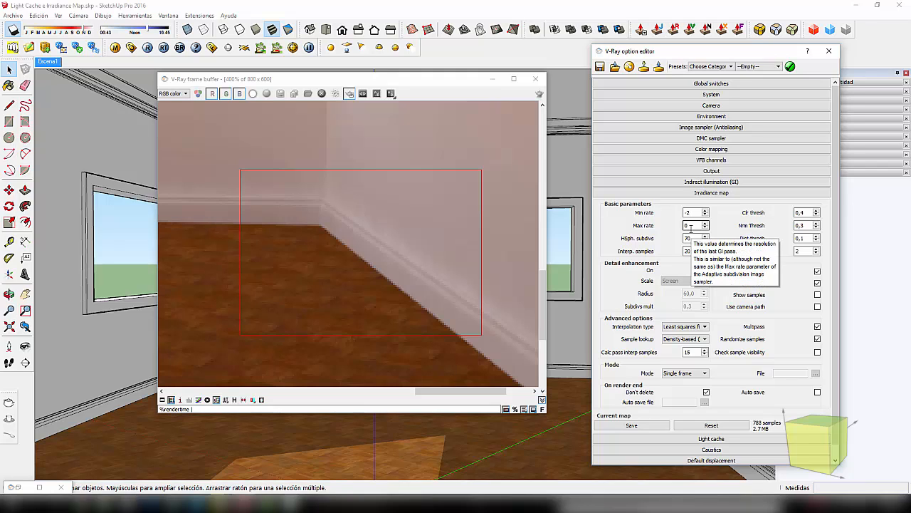
click(538, 93)
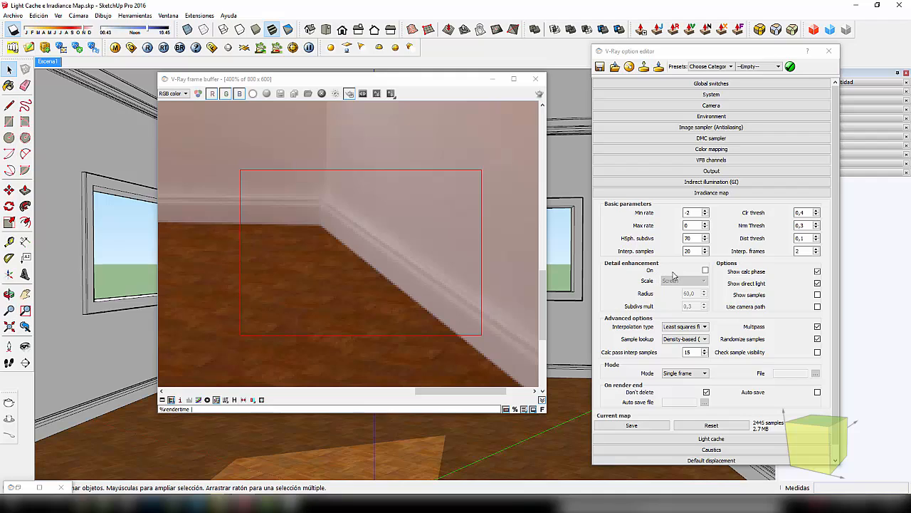
- Raise the irradiance map's HSph. subdivs to 100 and re-render the corner region
double_click(689, 238)
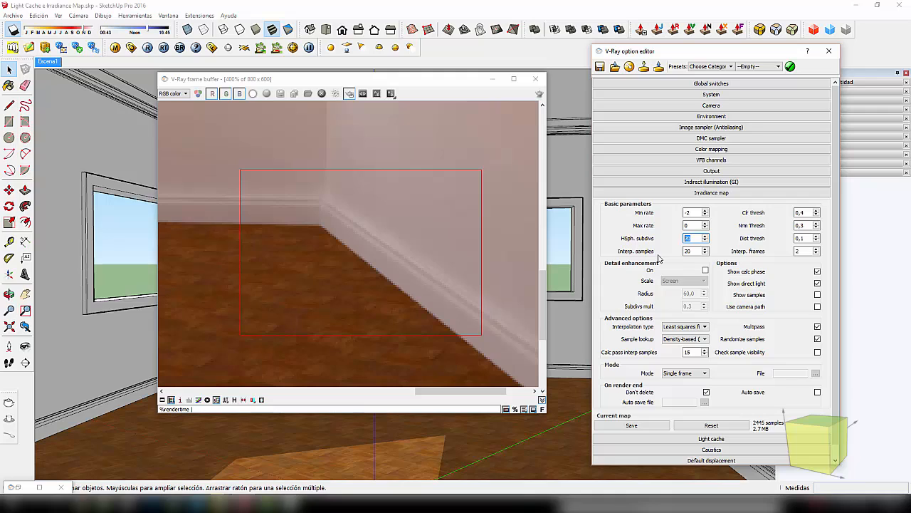
text(100)
click(541, 94)
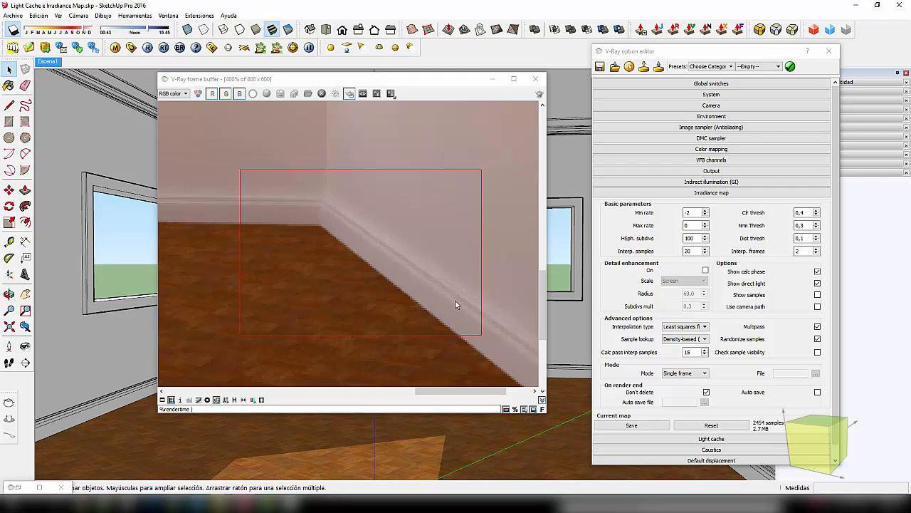
- Turn on detail enhancement for the irradiance map, try the World scale and set it back to Screen
double_click(688, 238)
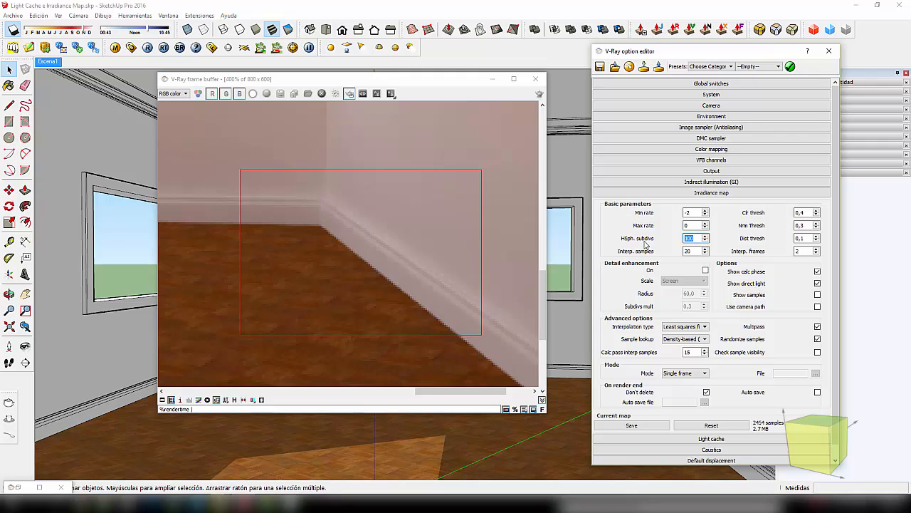
click(582, 249)
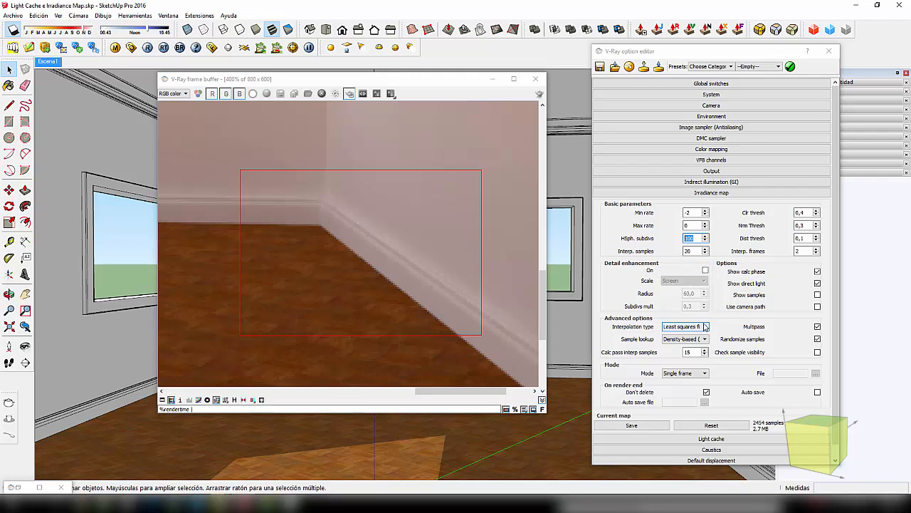
click(706, 271)
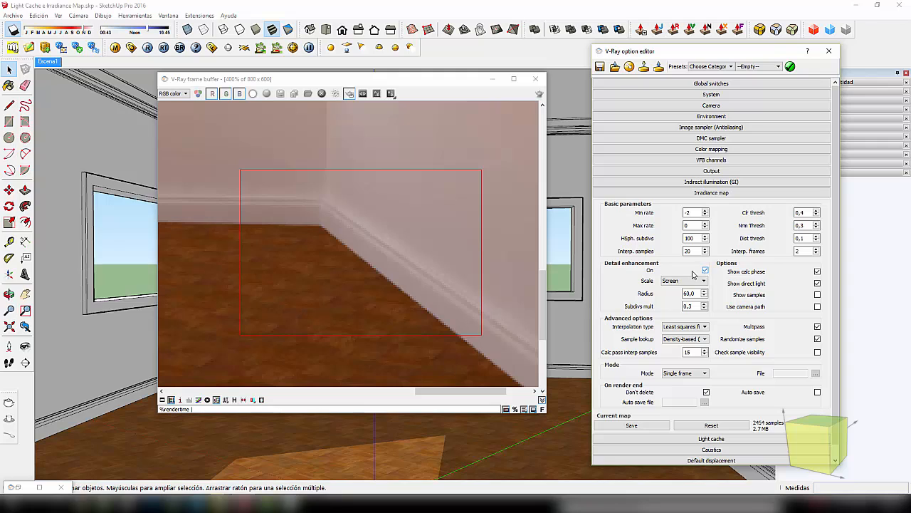
click(686, 281)
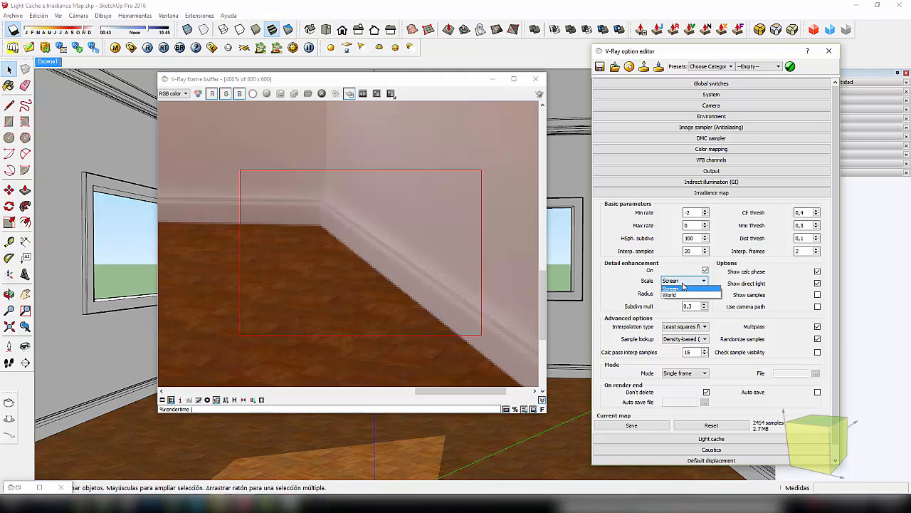
click(679, 294)
click(686, 281)
click(678, 288)
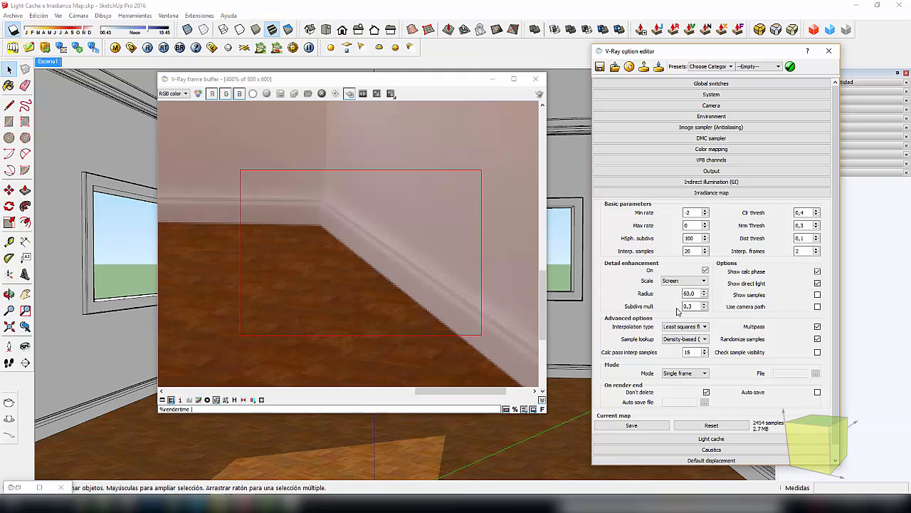
- Set the detail enhancement's Subdivs mult to 0,5
double_click(694, 293)
double_click(691, 306)
double_click(690, 238)
double_click(688, 306)
drag(696, 307, 640, 314)
click(466, 278)
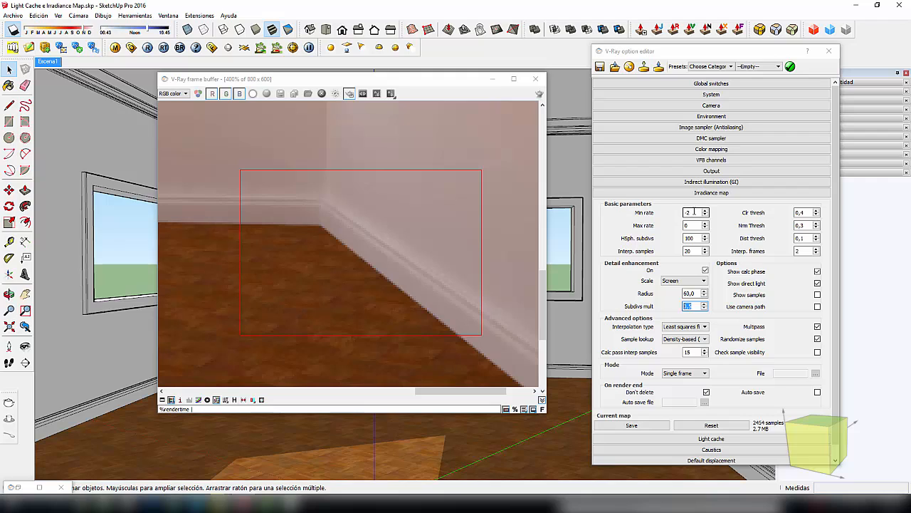
- Review how Min rate, Max rate and HSph. subdivs relate to the detail enhancement's Radius and Subdivs mult
mouse_move(700, 212)
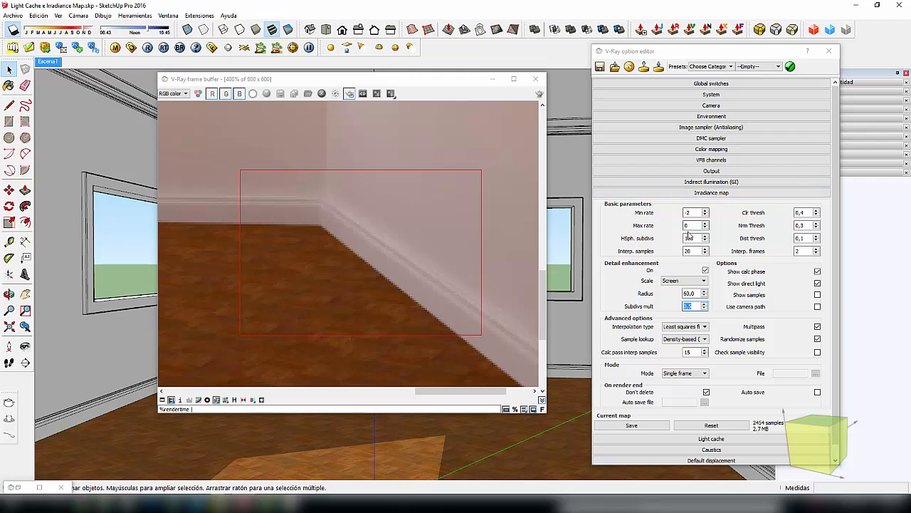
click(688, 225)
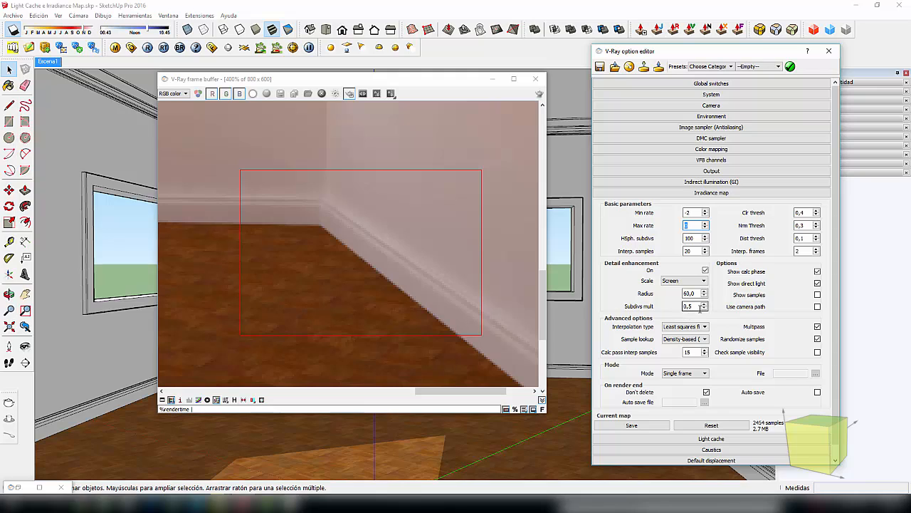
double_click(697, 306)
text(0,5)
drag(693, 238, 678, 238)
click(694, 306)
drag(694, 307, 661, 311)
click(401, 274)
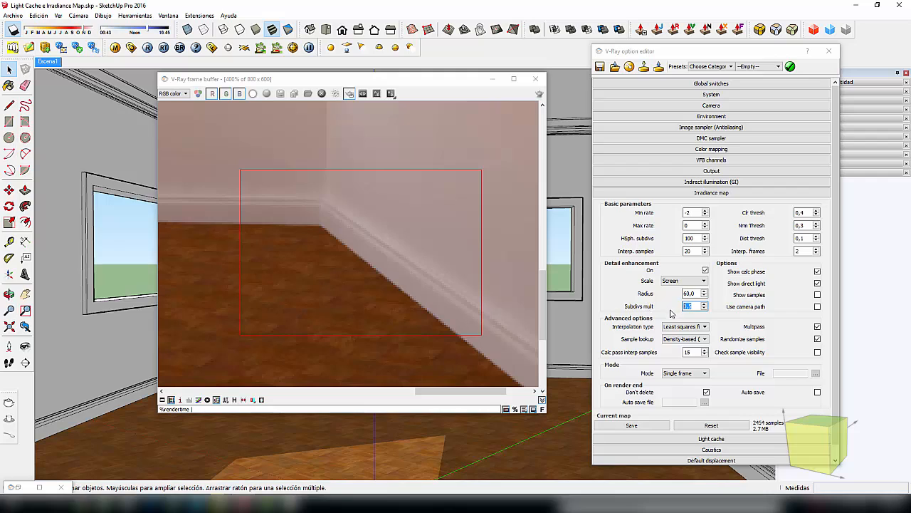
drag(694, 306, 679, 307)
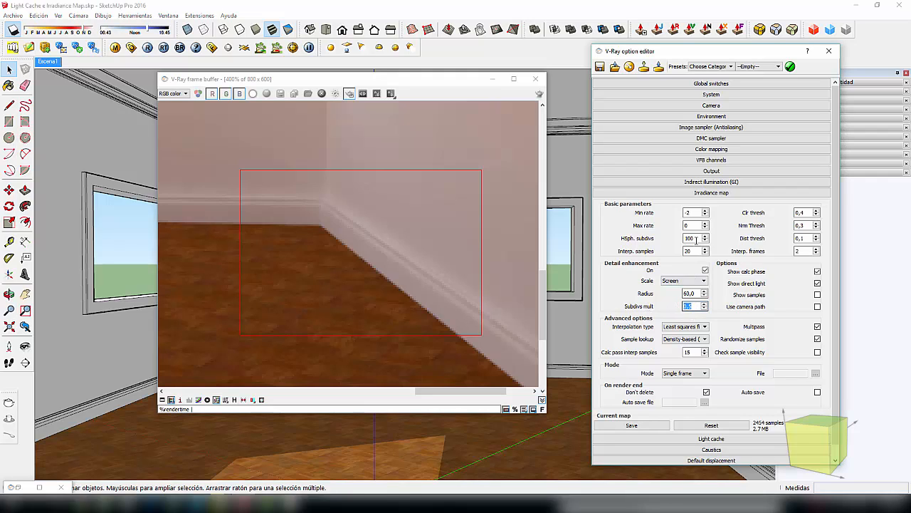
drag(696, 239, 678, 239)
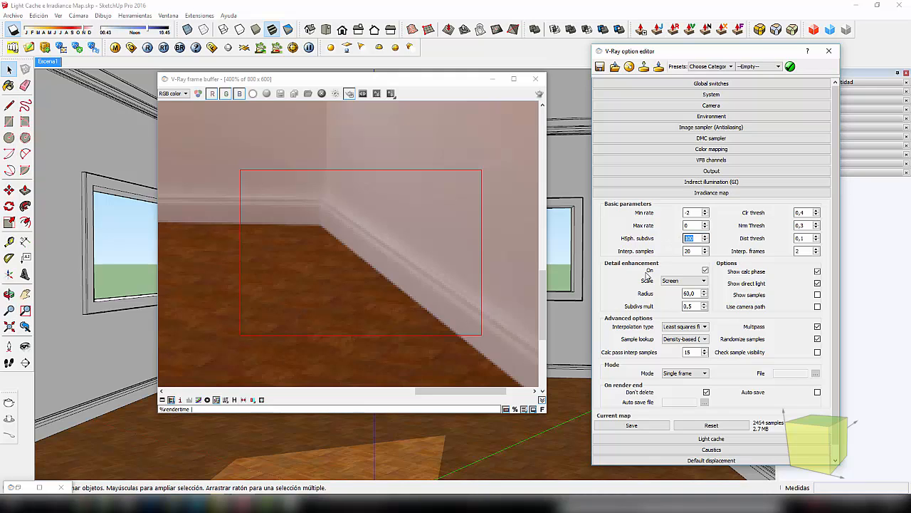
drag(701, 294, 682, 293)
click(398, 294)
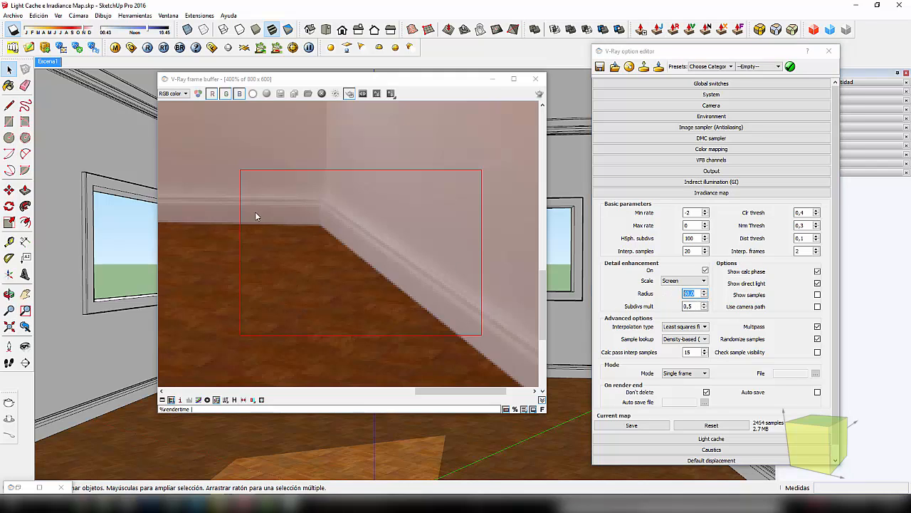
- Check the Subdivs mult entry, keeping it at 0,5, and render the corner region with detail enhancement on
click(690, 306)
key(BackSpace)
text(3)
click(539, 93)
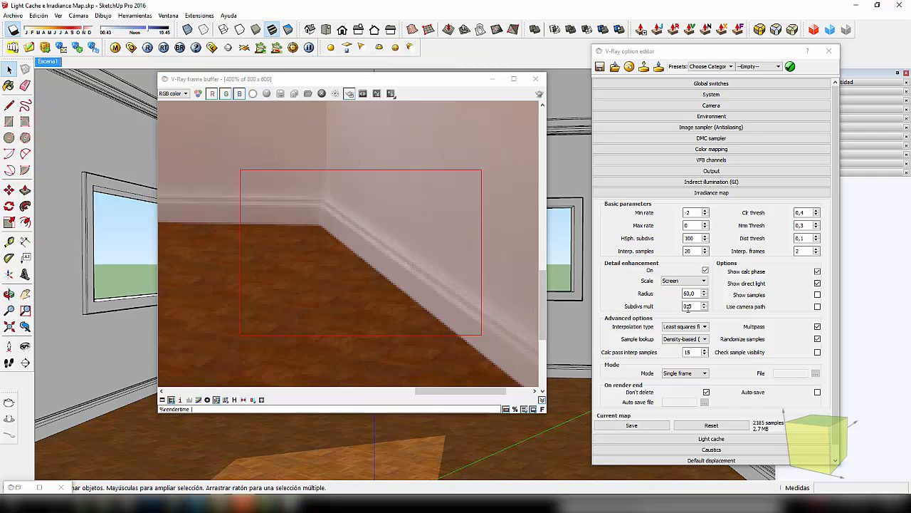
- Set the detail enhancement's Radius to 30 and re-render the corner region
click(696, 306)
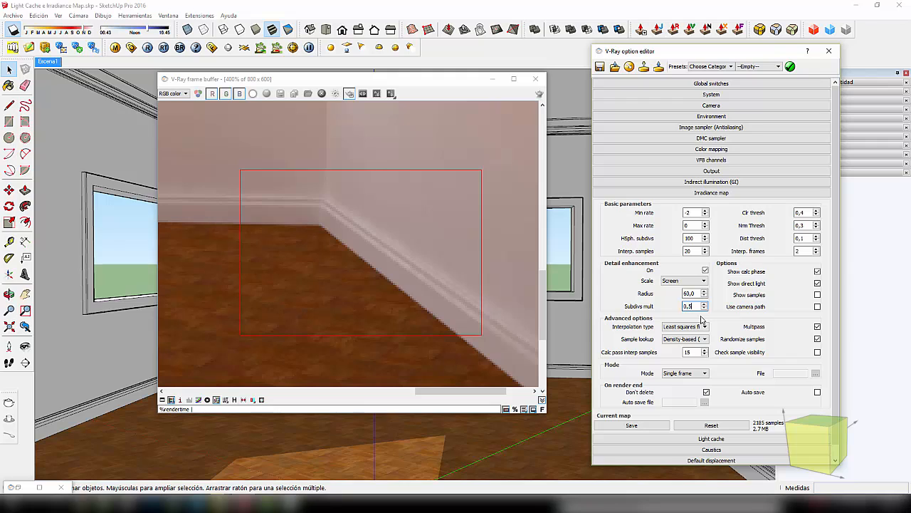
click(688, 294)
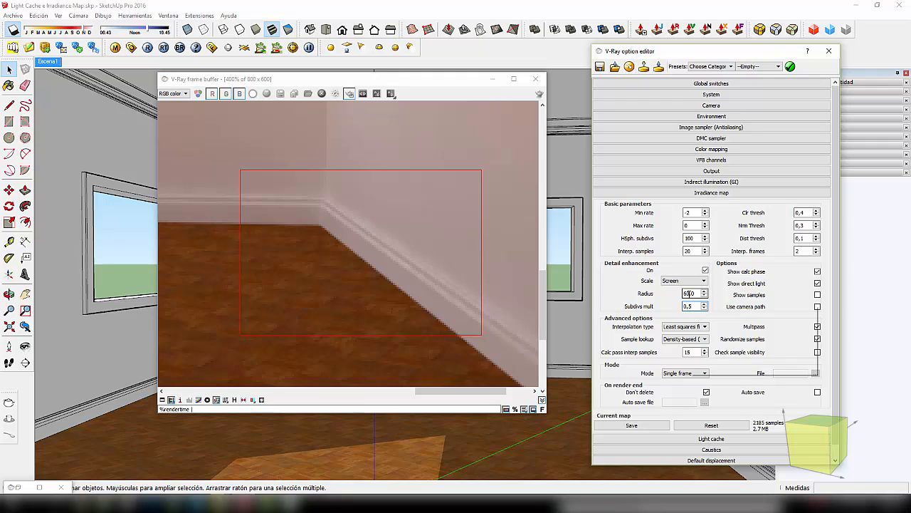
drag(689, 294, 641, 297)
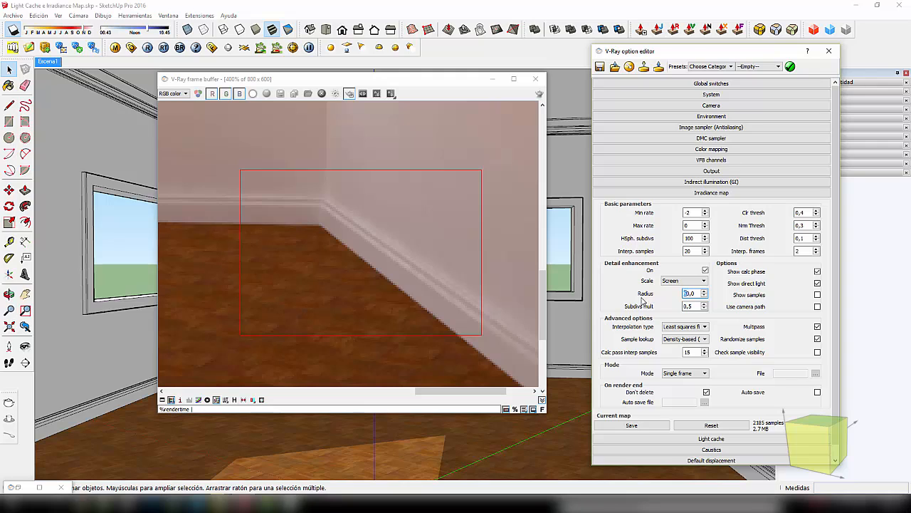
click(694, 306)
click(691, 293)
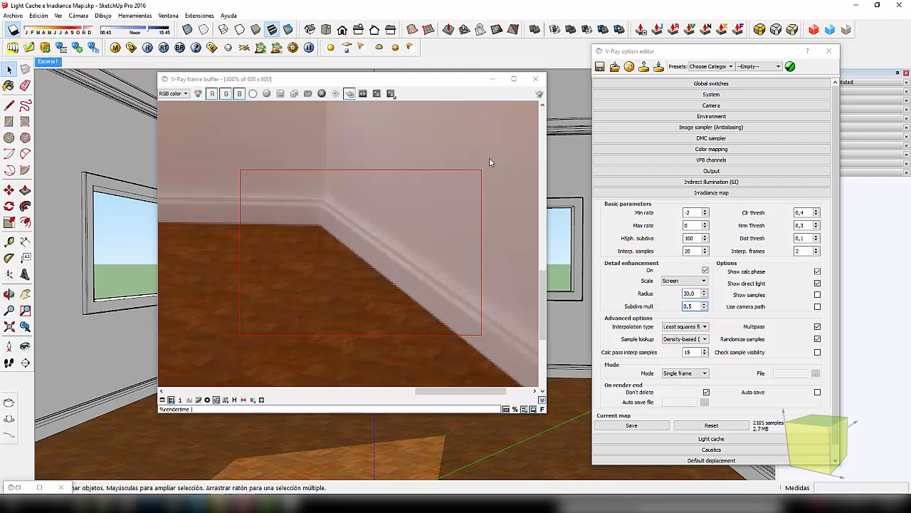
click(539, 95)
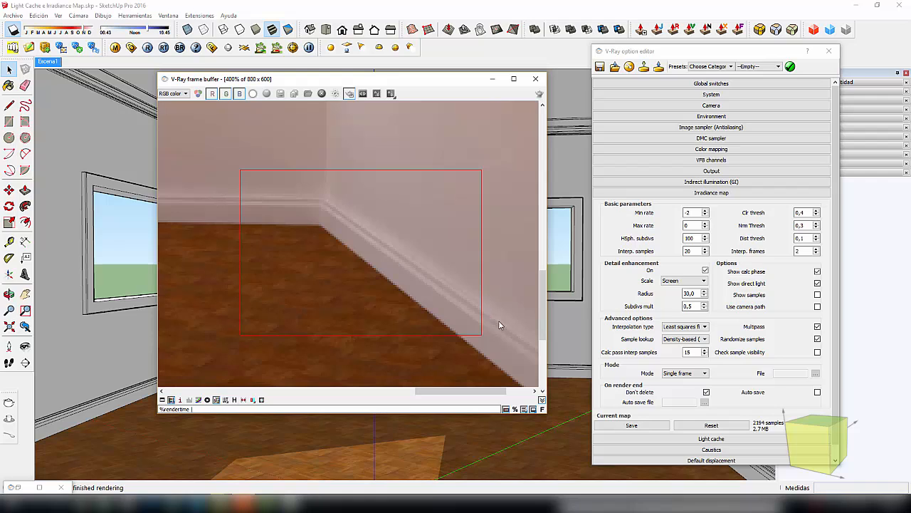
- Return the render view to 100% and turn off region rendering
scroll(398, 243, down, 1)
scroll(397, 243, down, 2)
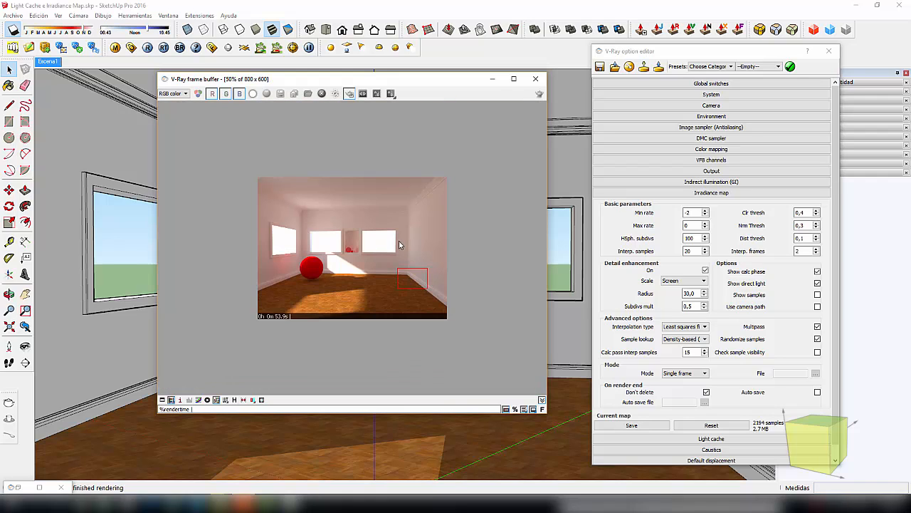
scroll(388, 289, up, 1)
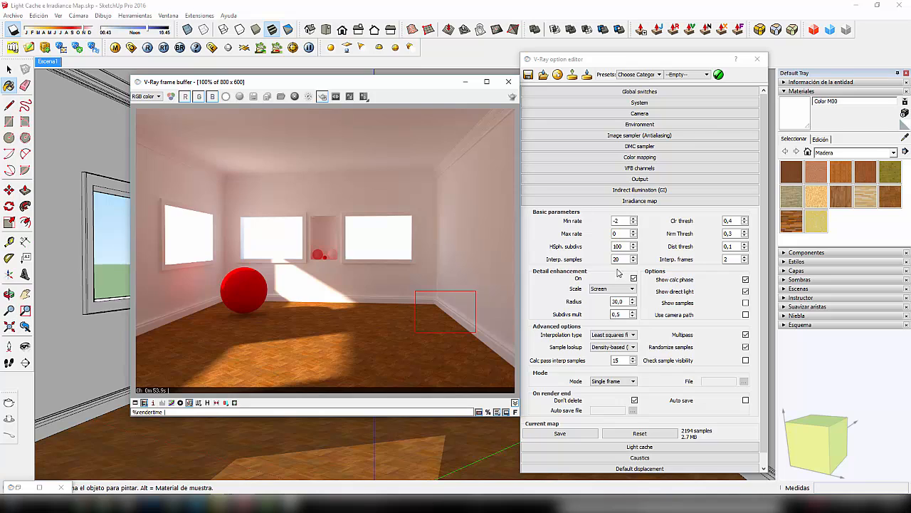
click(322, 96)
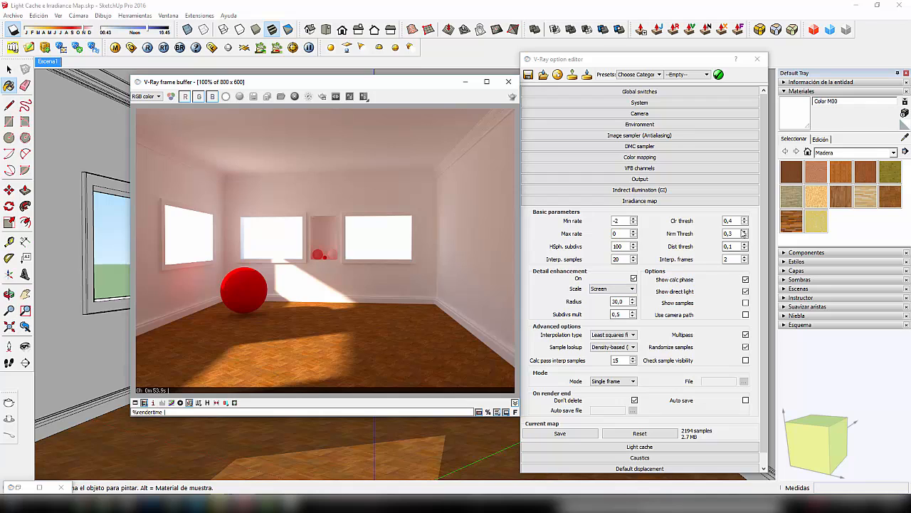
- Set the irradiance map's Clr thresh to 0,3, render the full view again and return to the Select tool
click(730, 221)
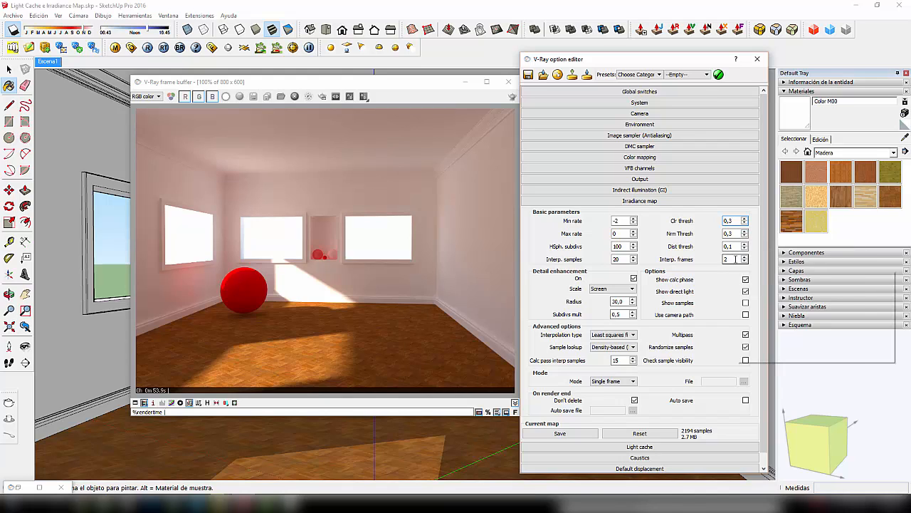
mouse_move(735, 258)
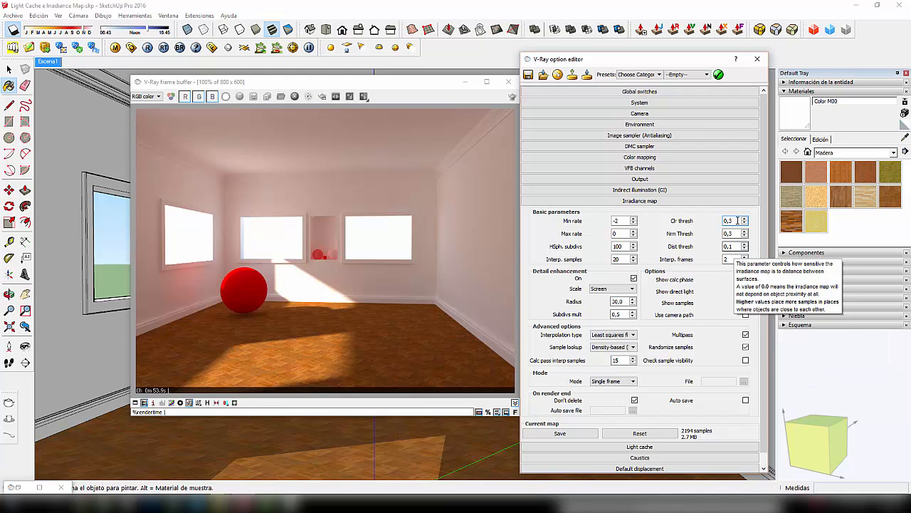
mouse_move(729, 221)
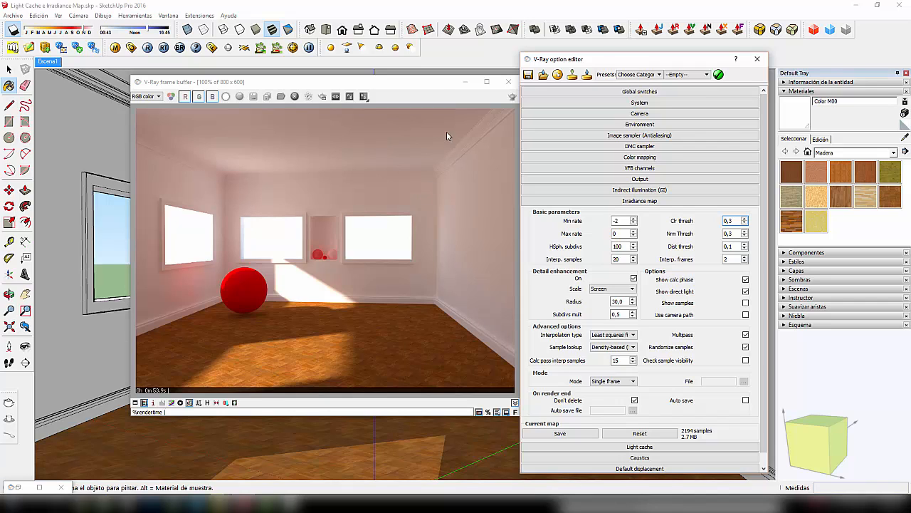
click(435, 82)
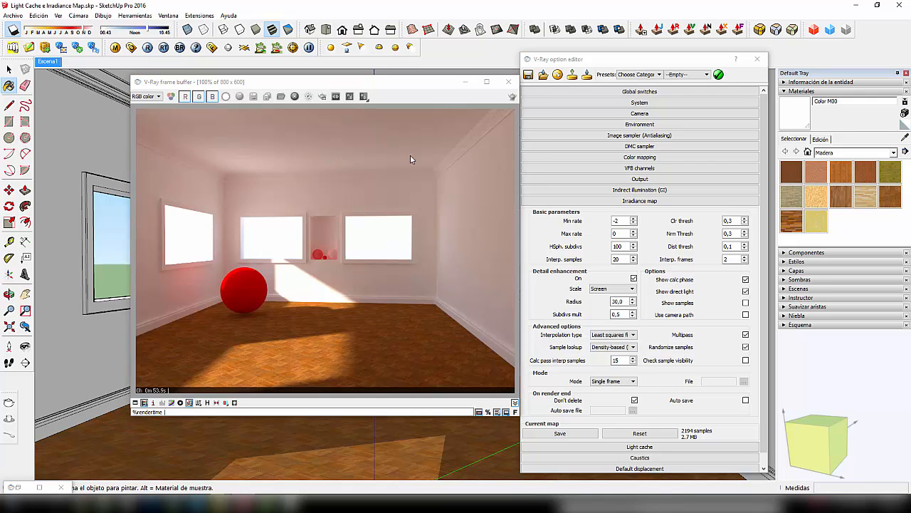
click(514, 95)
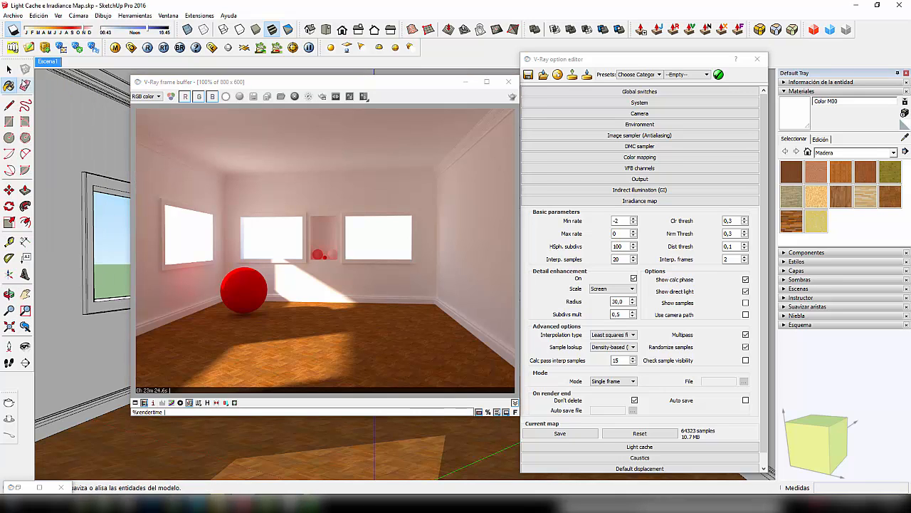
click(8, 69)
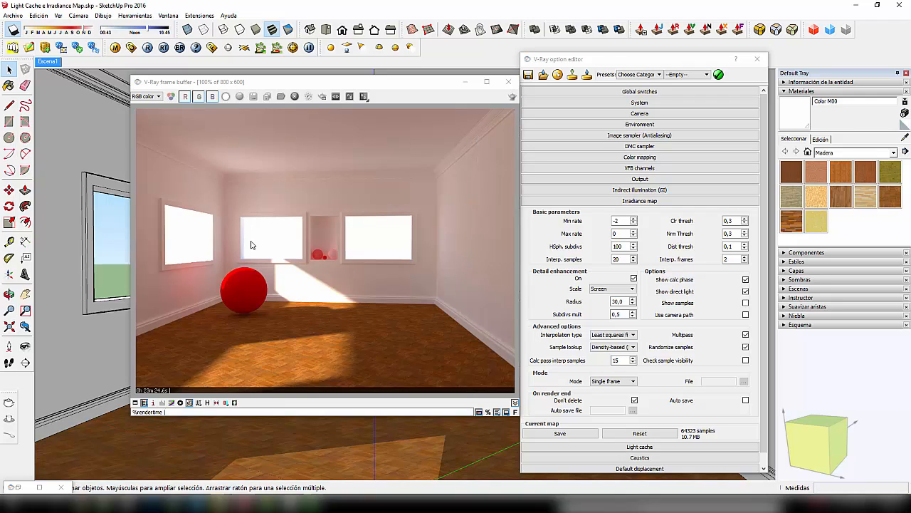
- Compare the new render with the 21m,16.3s render from the history, sweeping the divider across the window wall and adjoining corner
click(196, 402)
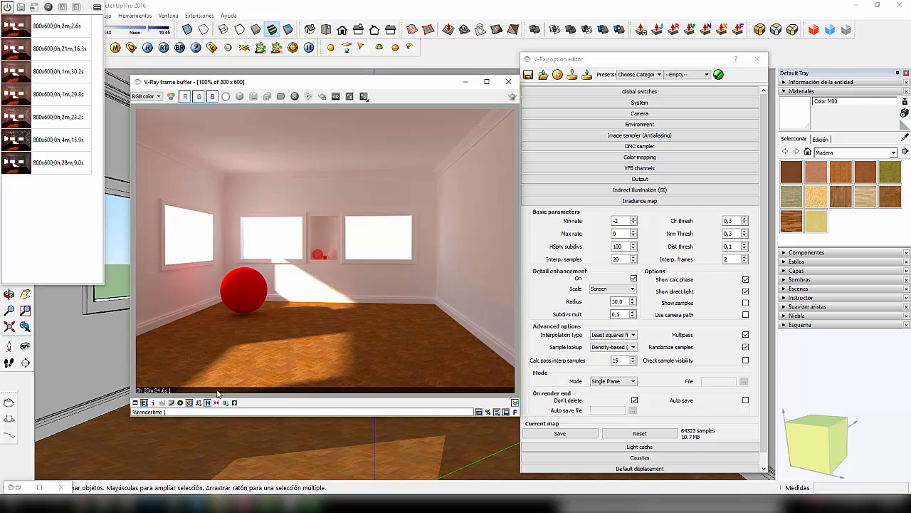
click(79, 48)
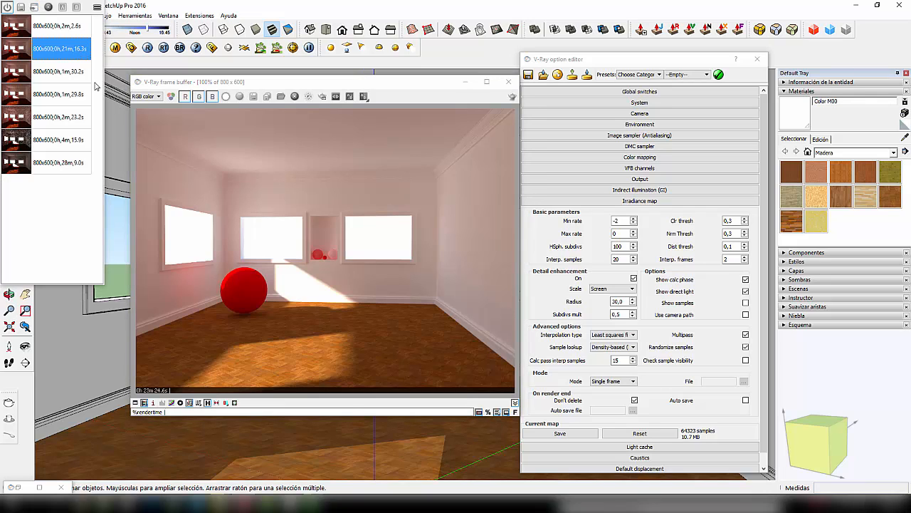
click(63, 7)
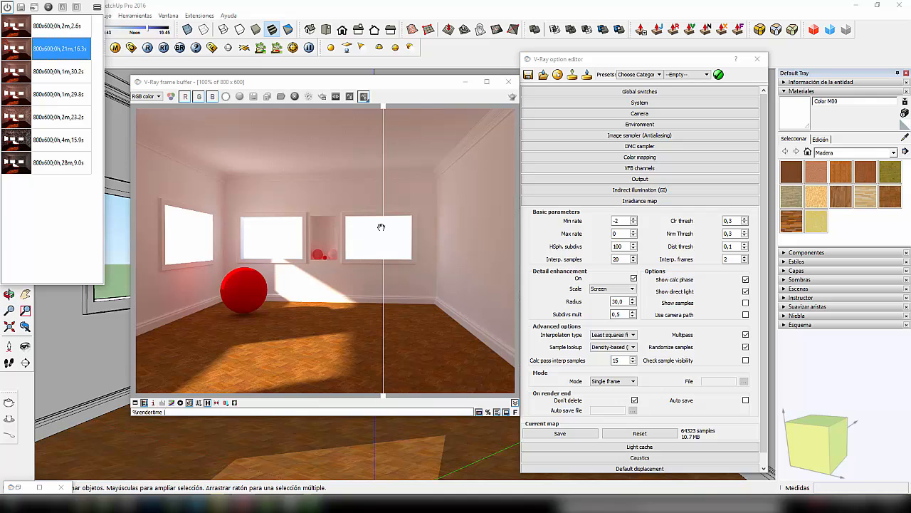
drag(383, 226, 453, 242)
drag(496, 243, 428, 266)
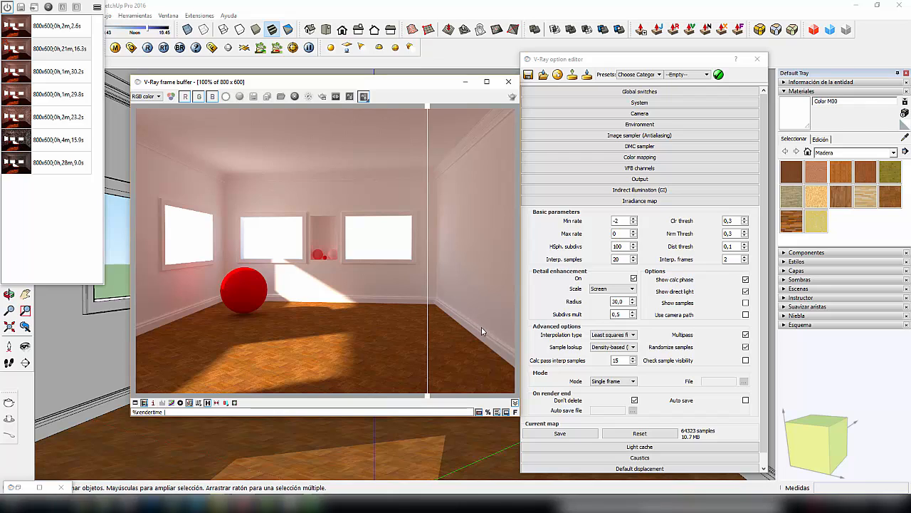
drag(427, 314, 432, 369)
- Compare the two renders close up on the wall strip between the window frame and the room corner, at up to 800%
scroll(427, 233, up, 3)
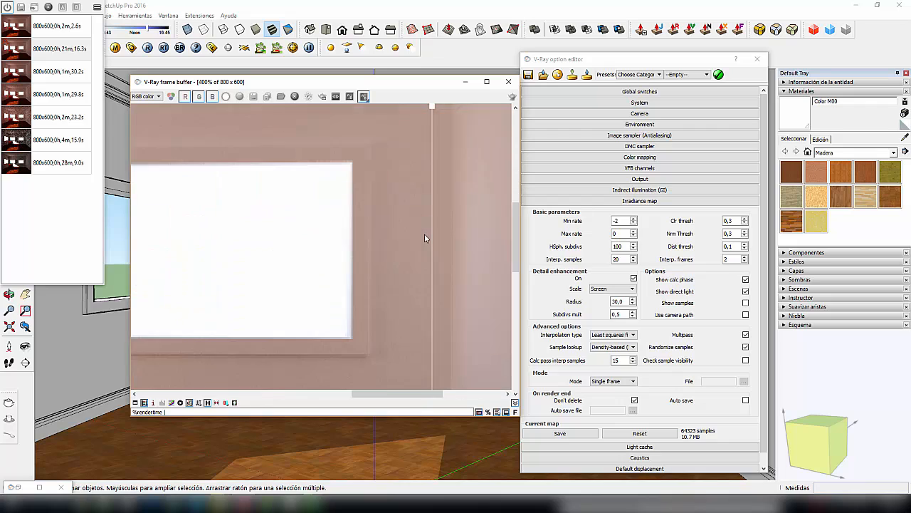
drag(429, 267, 400, 268)
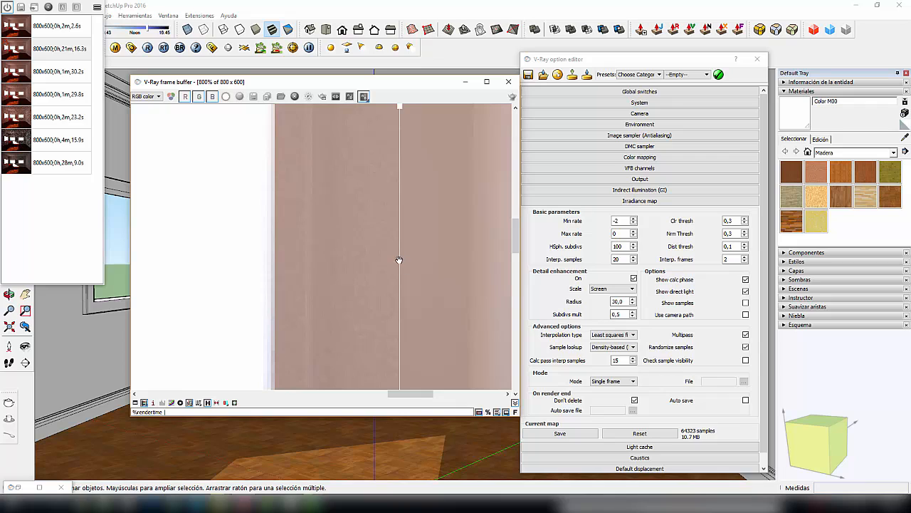
mouse_move(400, 258)
mouse_down()
mouse_move(351, 258)
mouse_move(500, 265)
mouse_move(410, 271)
mouse_up()
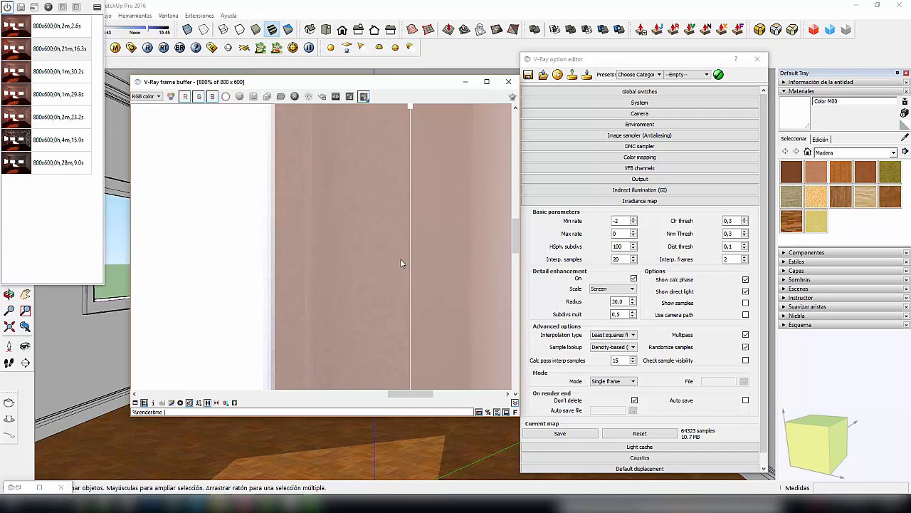
drag(410, 262, 394, 263)
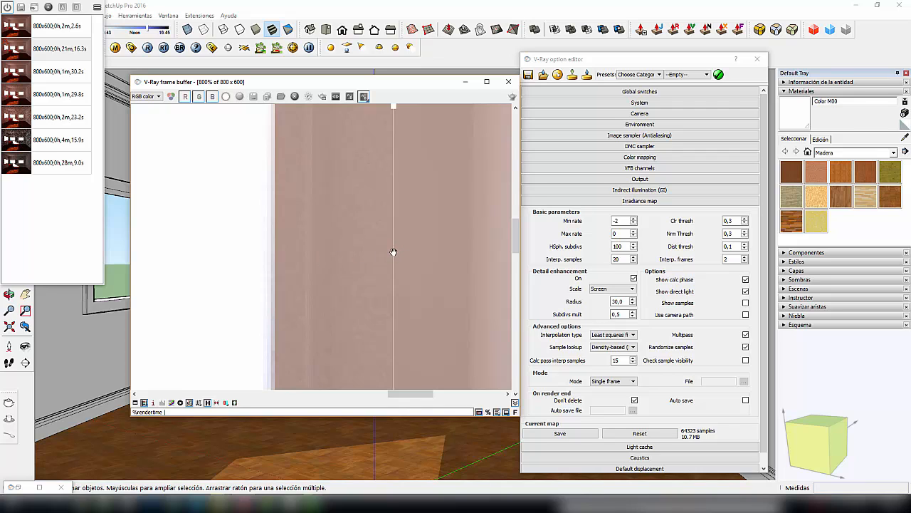
mouse_move(393, 255)
mouse_down()
mouse_move(494, 254)
mouse_move(398, 254)
mouse_up()
scroll(398, 253, down, 2)
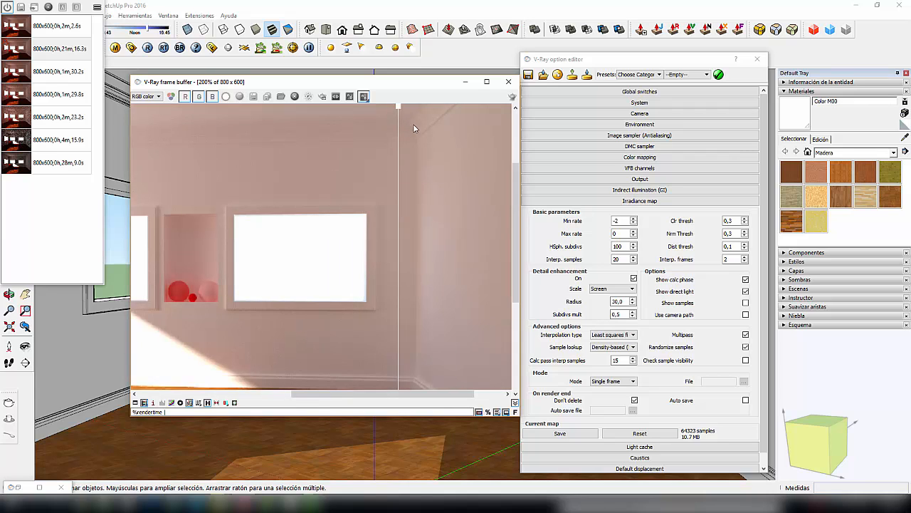
- Compare the two renders at 400% along the ceiling moulding and the corner where the walls meet the ceiling
middle_drag(411, 131, 398, 226)
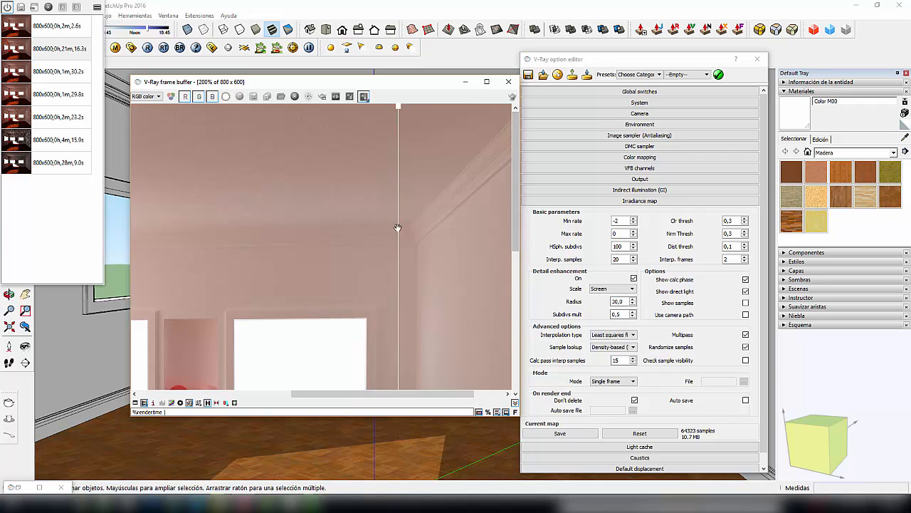
scroll(398, 228, up, 1)
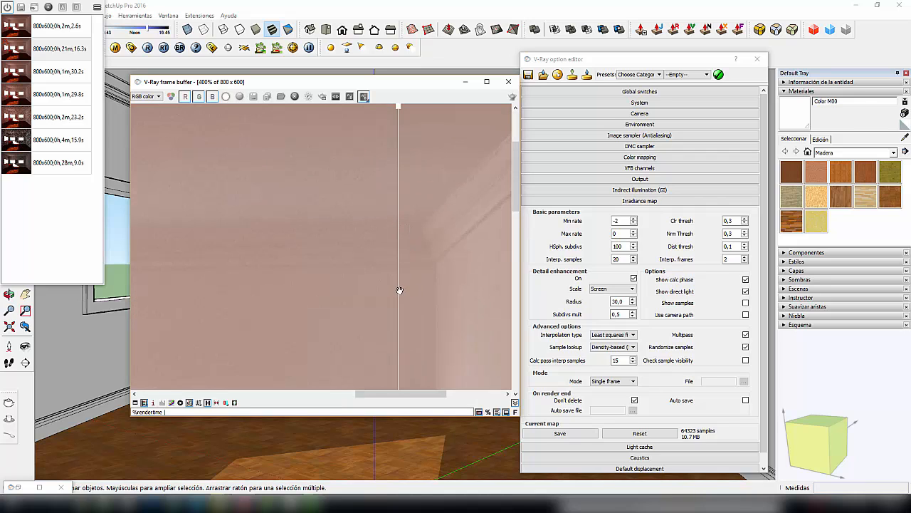
mouse_move(399, 291)
mouse_down()
mouse_move(482, 295)
mouse_move(375, 301)
mouse_move(470, 299)
mouse_move(427, 302)
mouse_move(457, 303)
mouse_move(458, 280)
mouse_move(401, 278)
mouse_up()
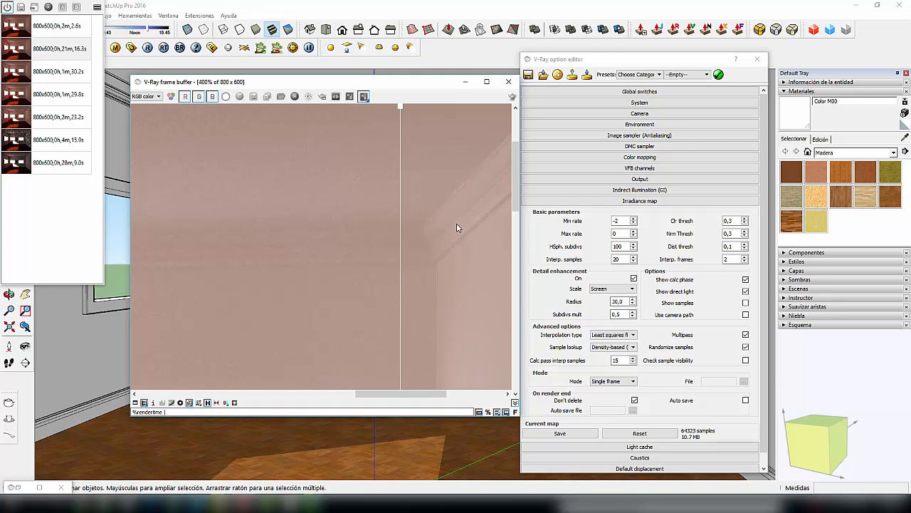
drag(402, 291, 455, 292)
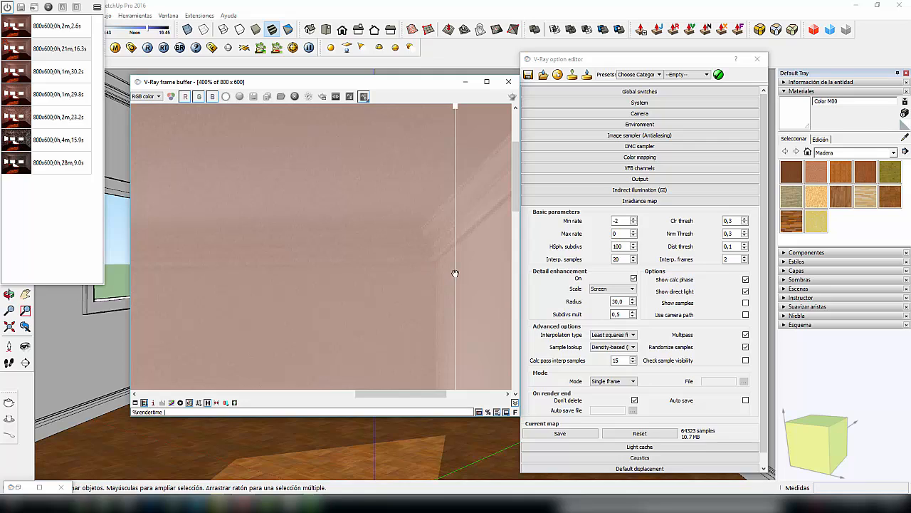
drag(455, 274, 475, 285)
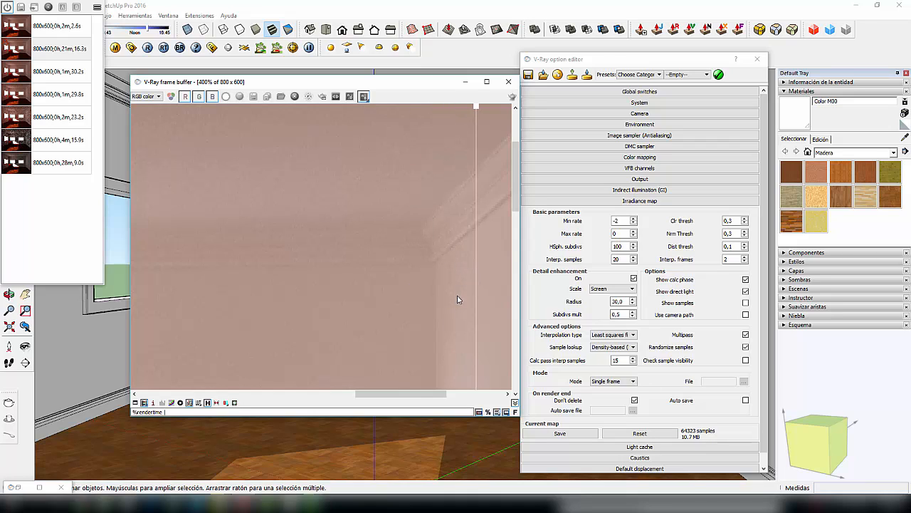
drag(476, 284, 366, 292)
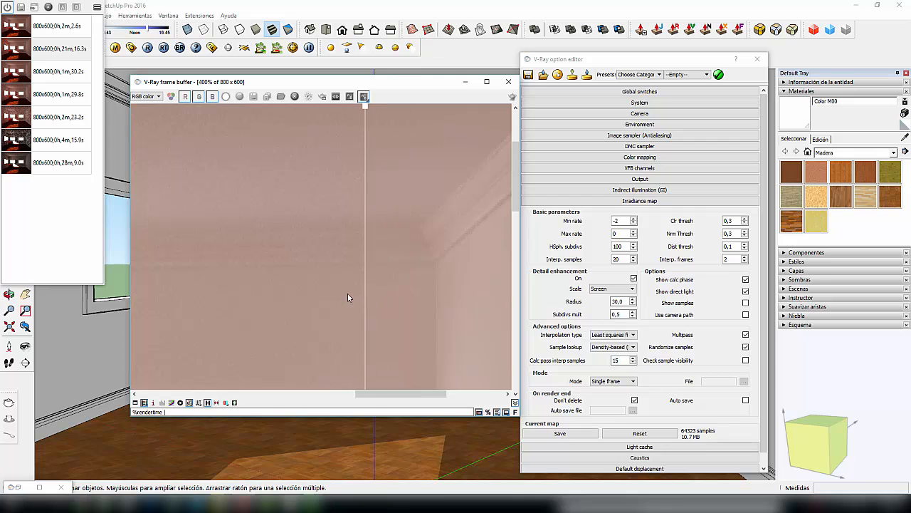
- Return the render view to 100%, compare the area around the niche and turn off the A/B comparison
scroll(349, 284, down, 5)
scroll(348, 283, up, 1)
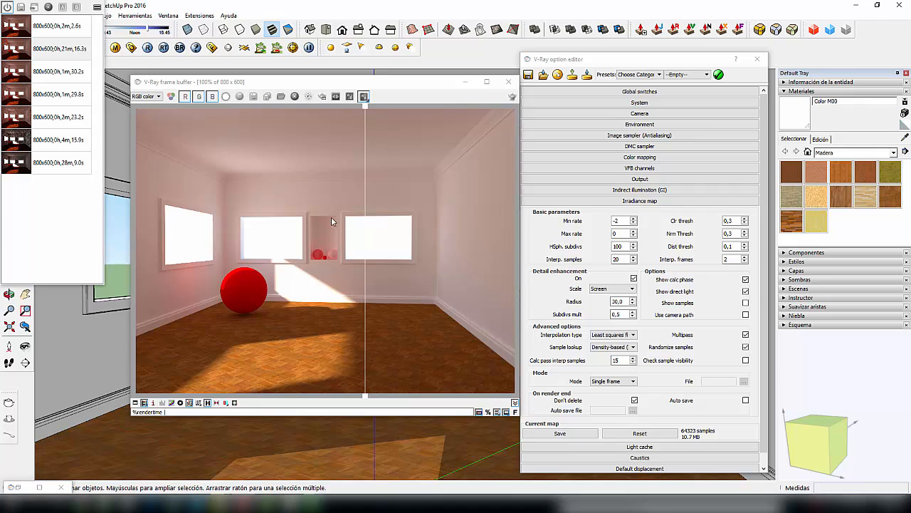
drag(365, 235, 324, 253)
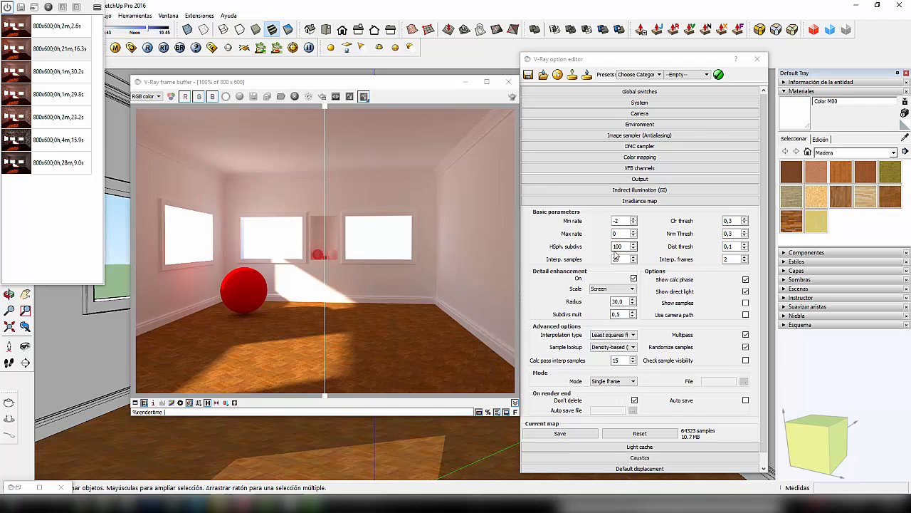
click(63, 7)
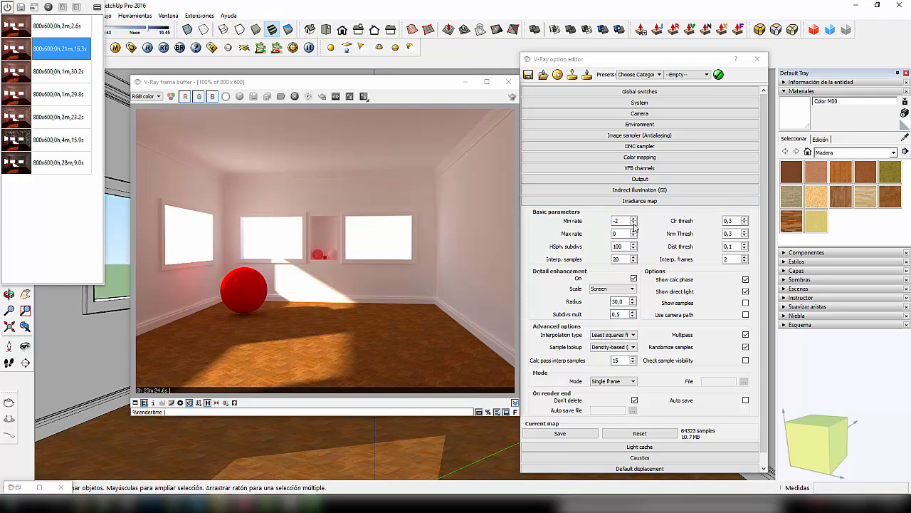
- Shift the frame buffer window slightly away from the option editor
click(633, 277)
drag(408, 86, 398, 85)
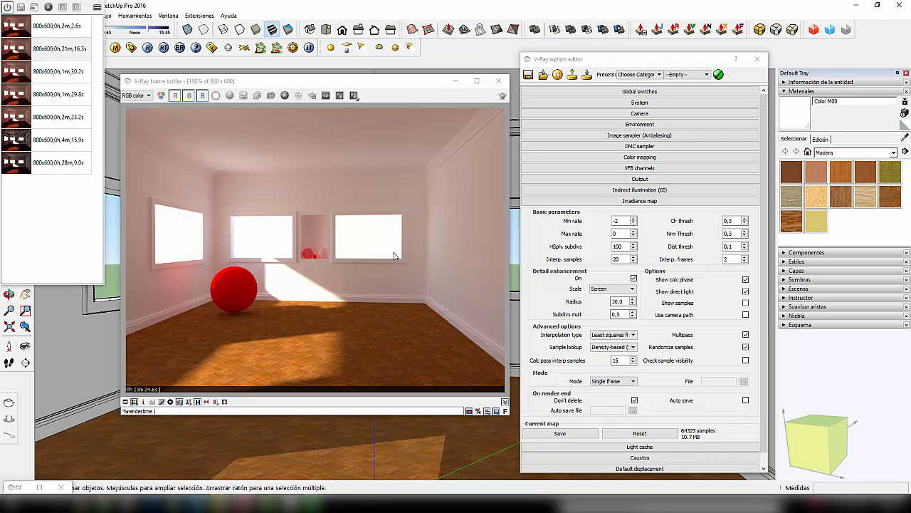
click(396, 87)
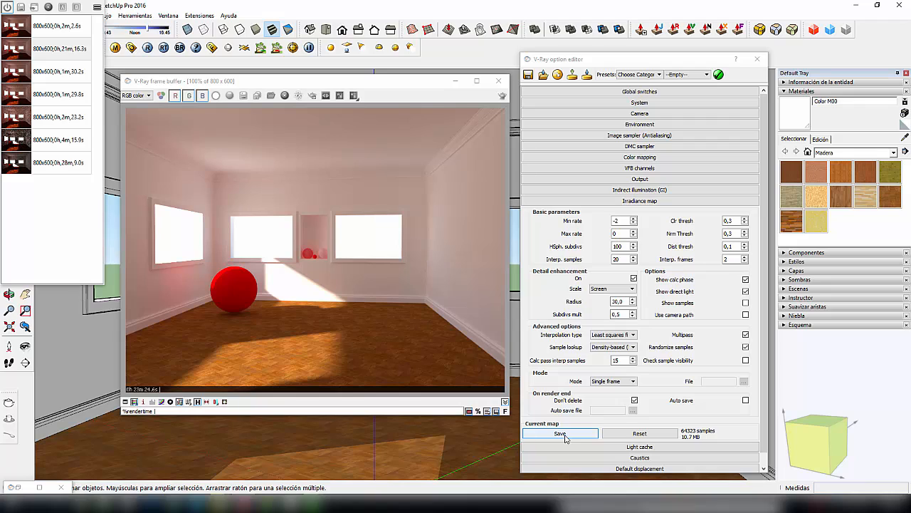
- Examine the irradiance map's Mode options, including From File, and the Calc pass interp samples setting
click(621, 382)
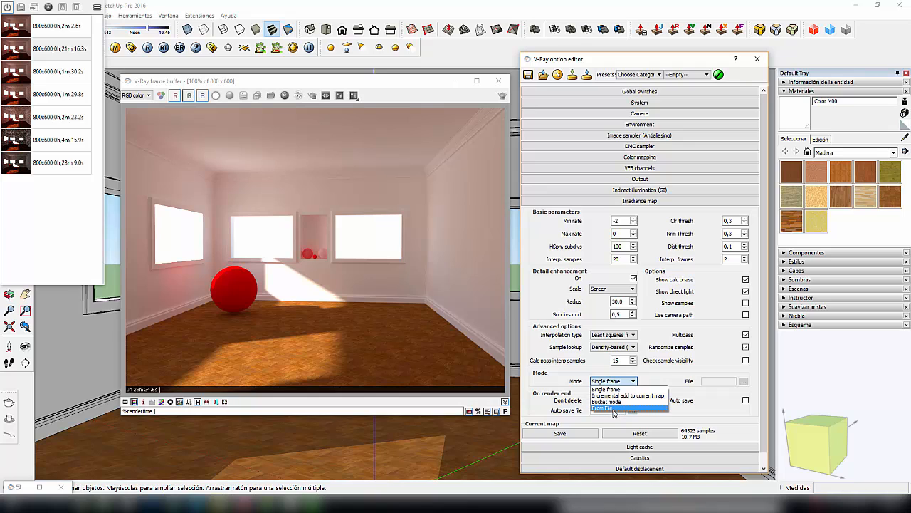
click(730, 401)
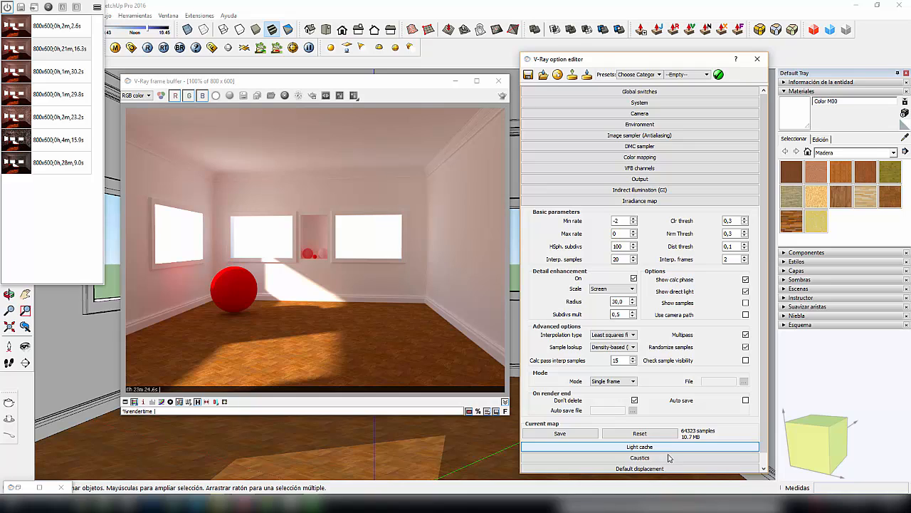
click(482, 361)
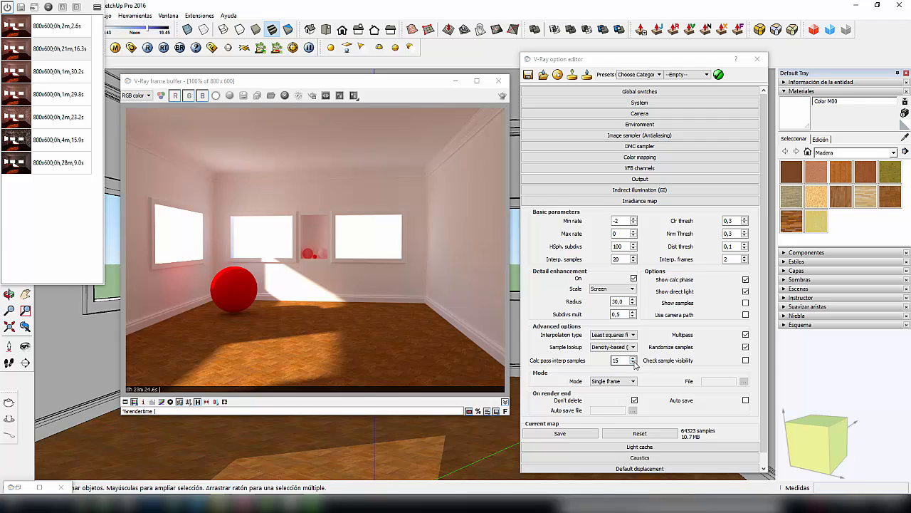
mouse_move(627, 358)
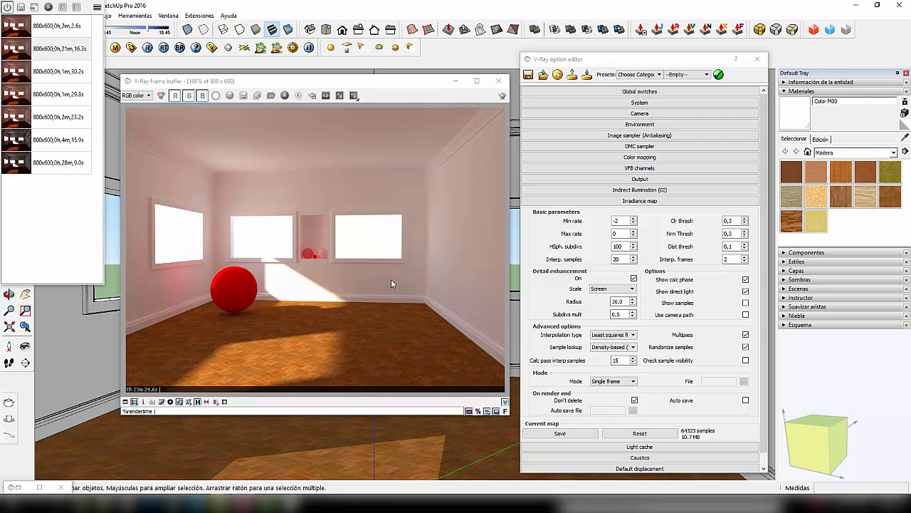
- Inspect the sun's shadow Subdivs in the Environment's GI (skylight) texture and close the texture editor
click(632, 125)
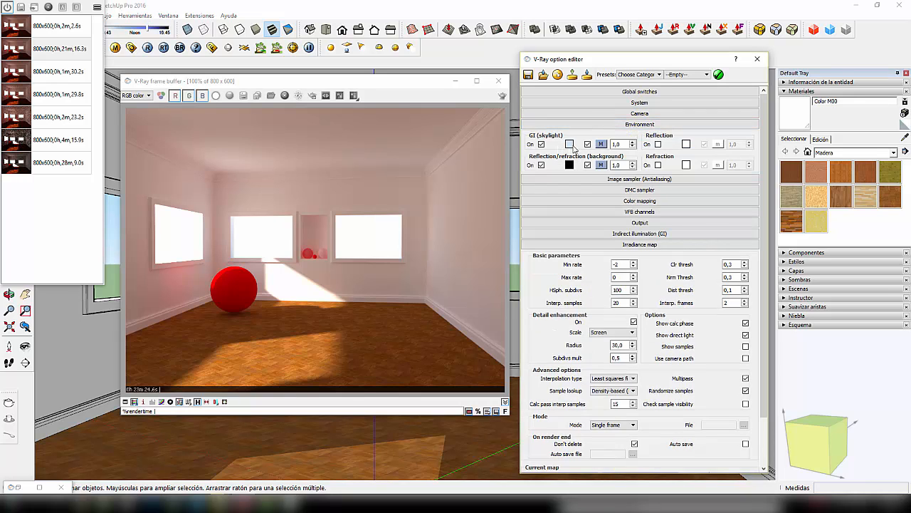
click(602, 144)
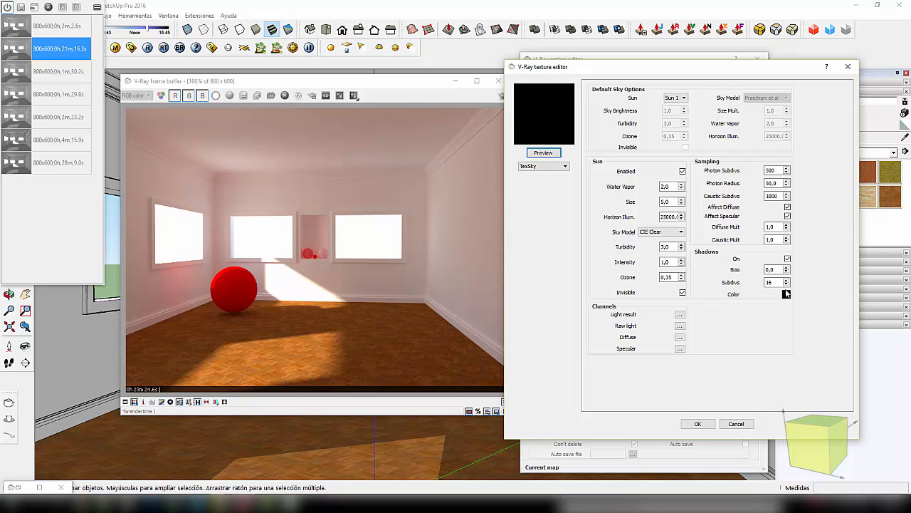
drag(779, 282, 698, 288)
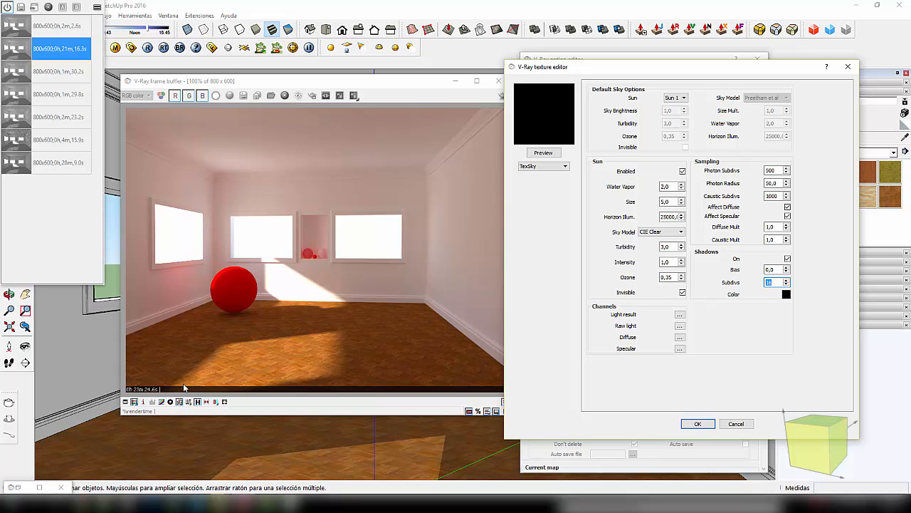
click(766, 282)
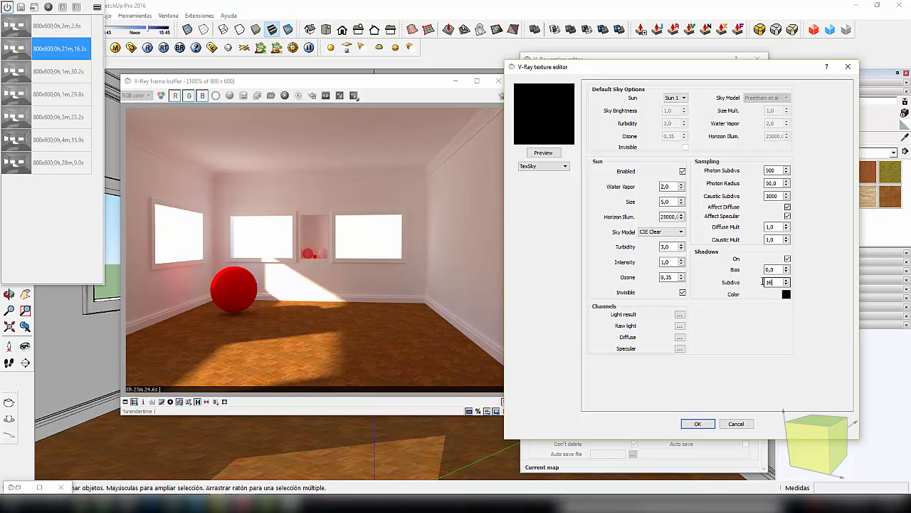
drag(763, 282, 717, 285)
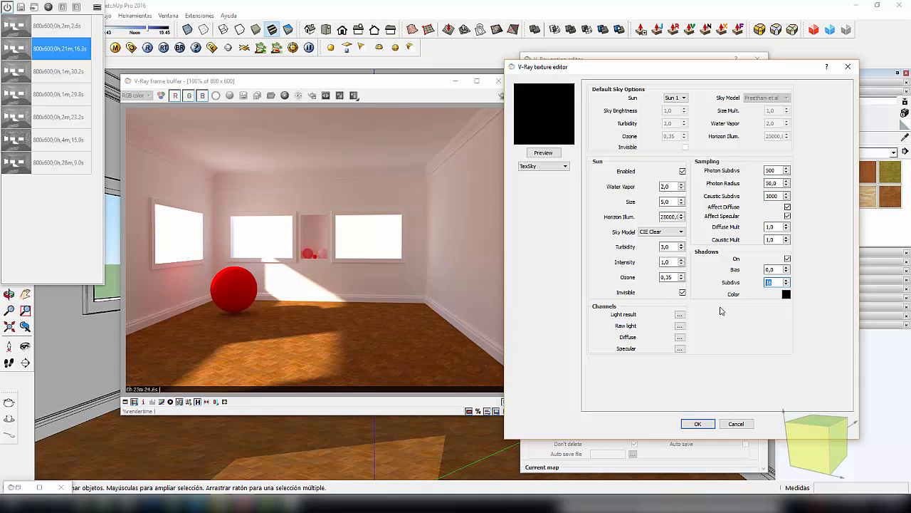
click(848, 66)
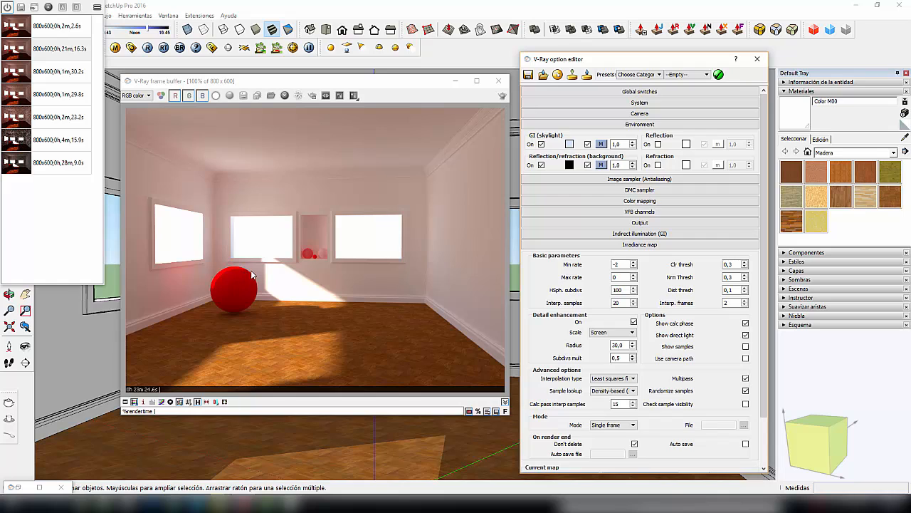